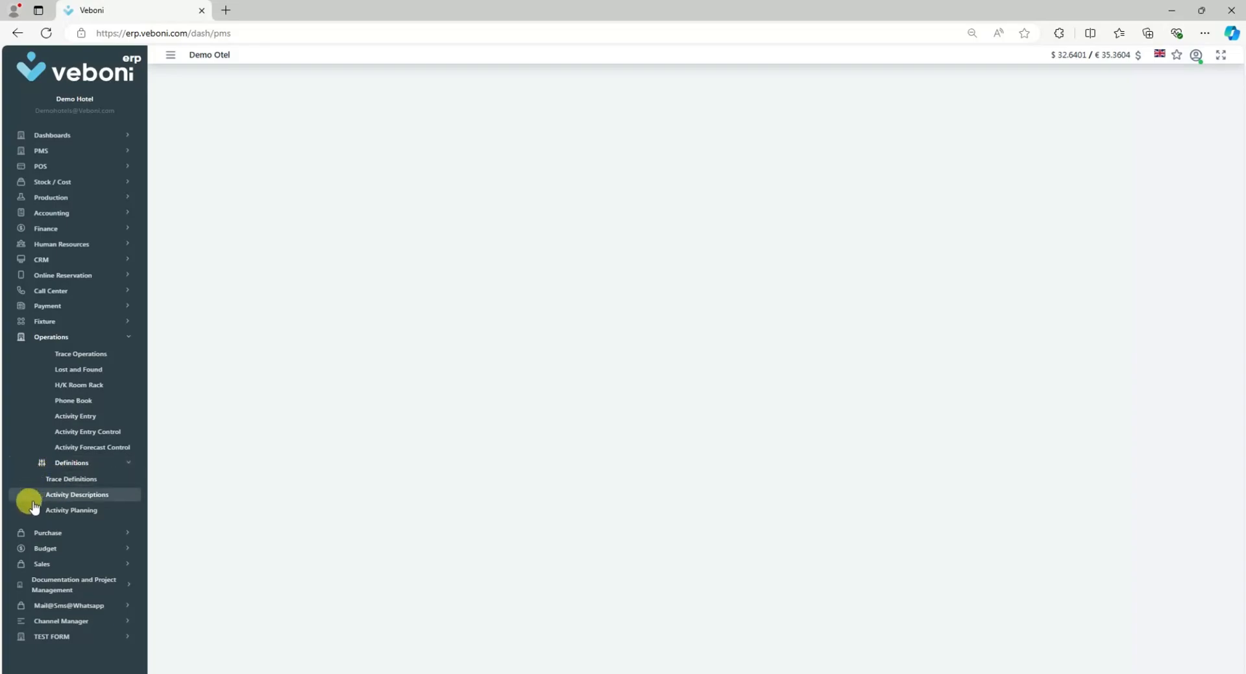
Open Activity Planning under the Operations definitions and list the activity plans for Demo Otel.
click(80, 509)
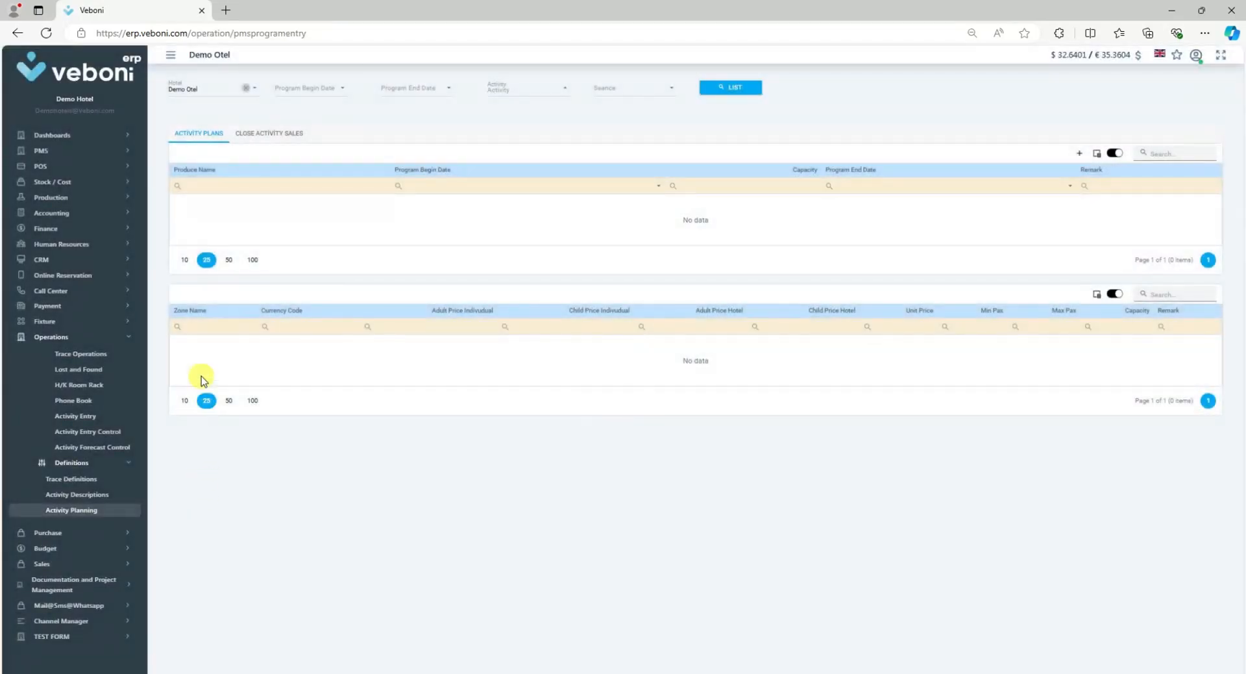
key(ctrl)
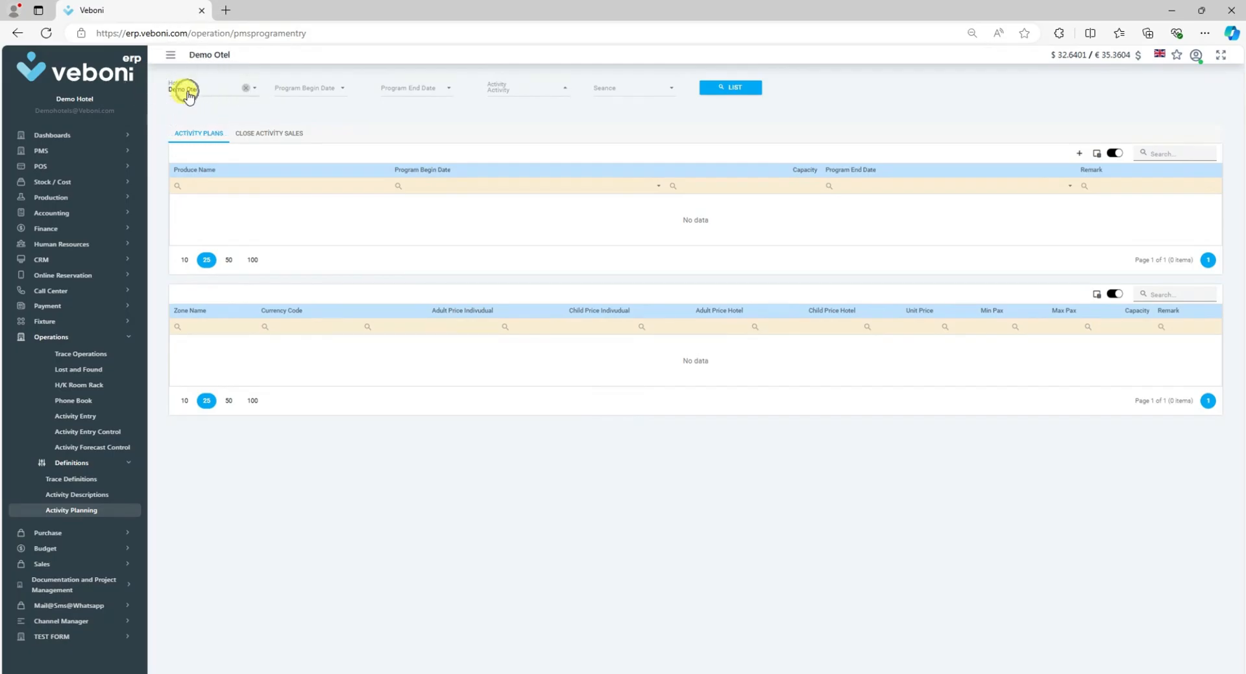
click(731, 89)
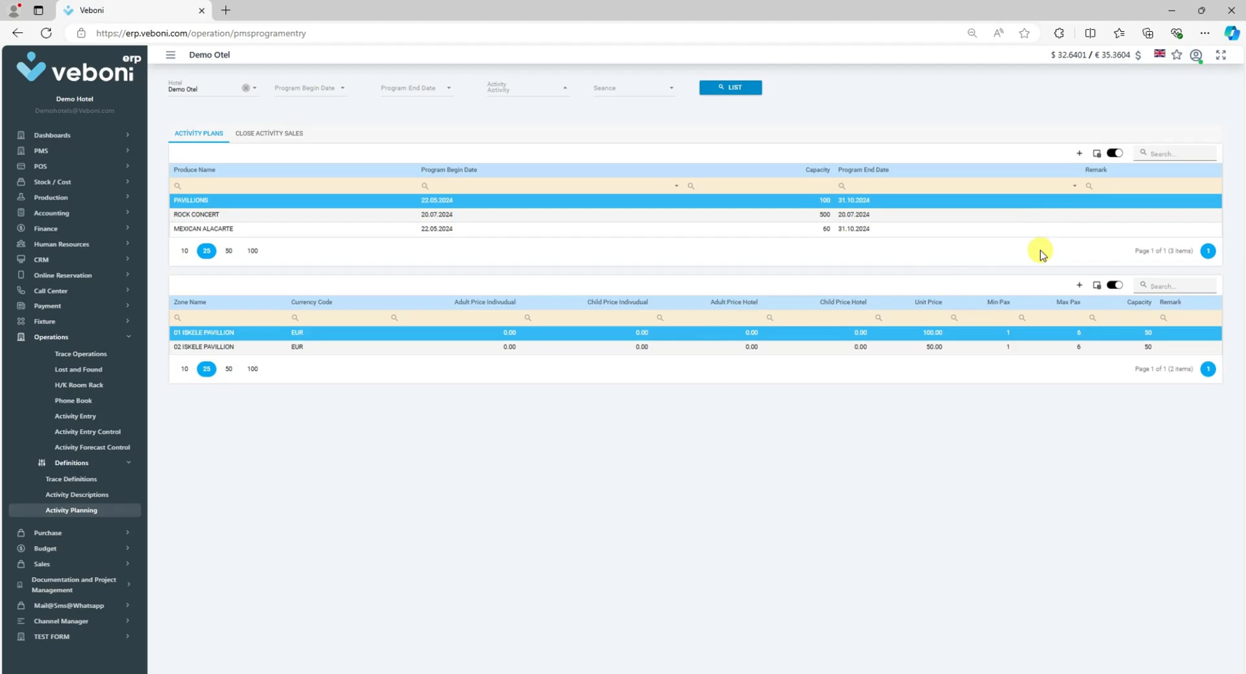
Start a new activity program for CHINESE ALACARTE and set its program end date to 31.10.2024.
click(1080, 155)
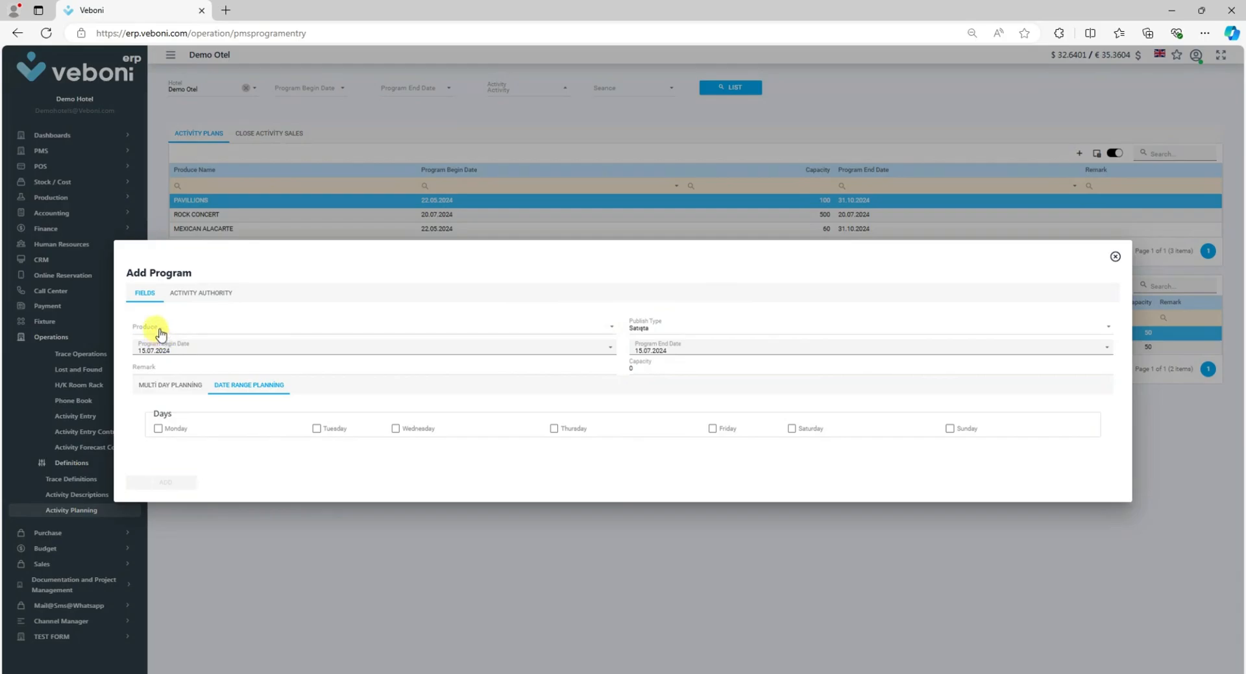
click(157, 329)
click(184, 492)
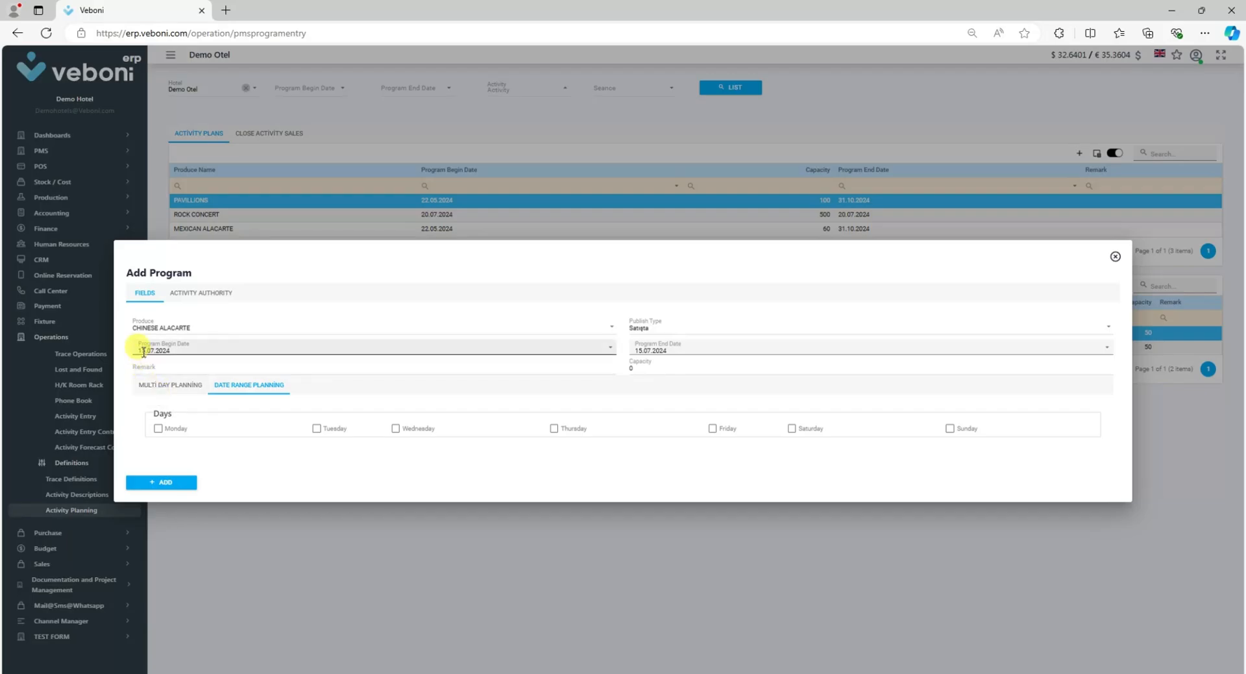
click(649, 351)
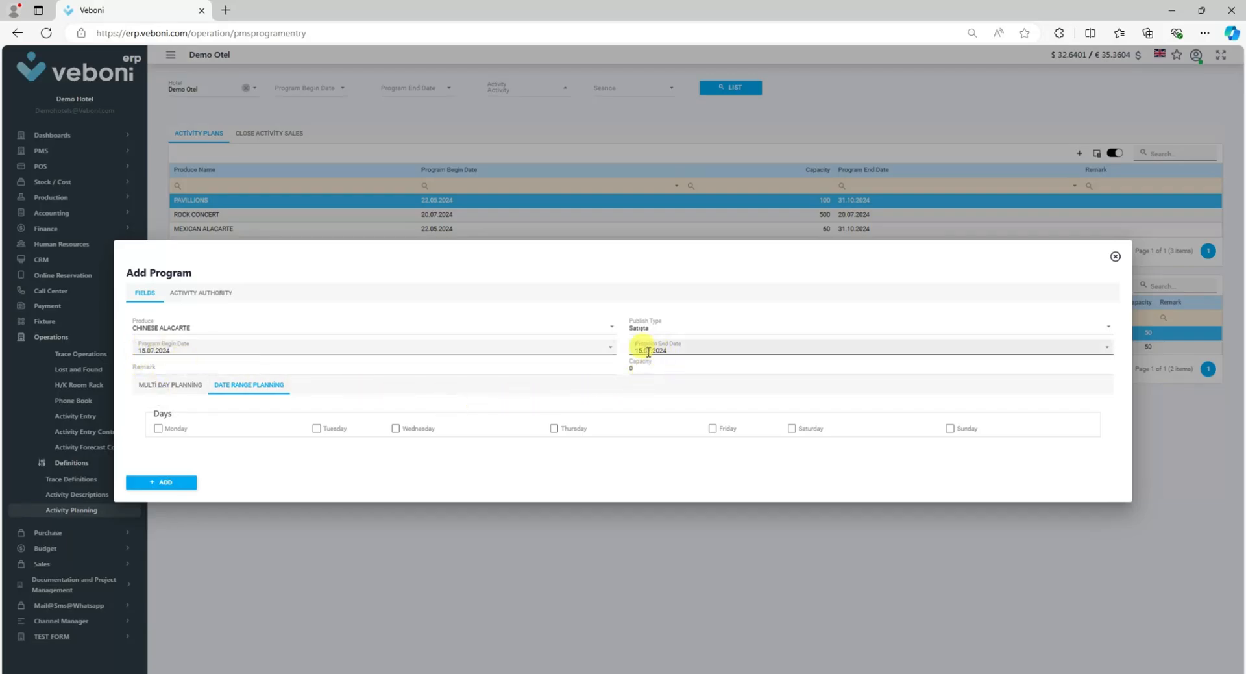
click(640, 350)
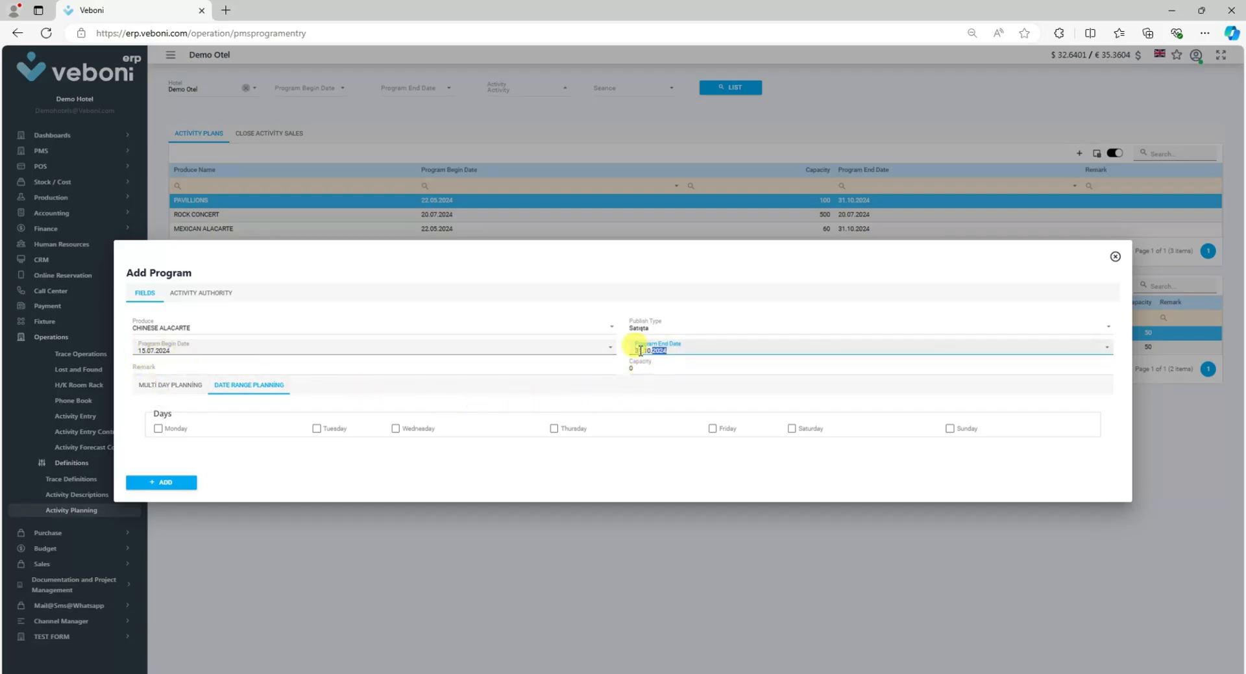
Copy the produce name CHINESE ALACARTE into the program's remark and set the capacity to 90.
click(144, 368)
drag(189, 328, 133, 327)
key(ctrl+c)
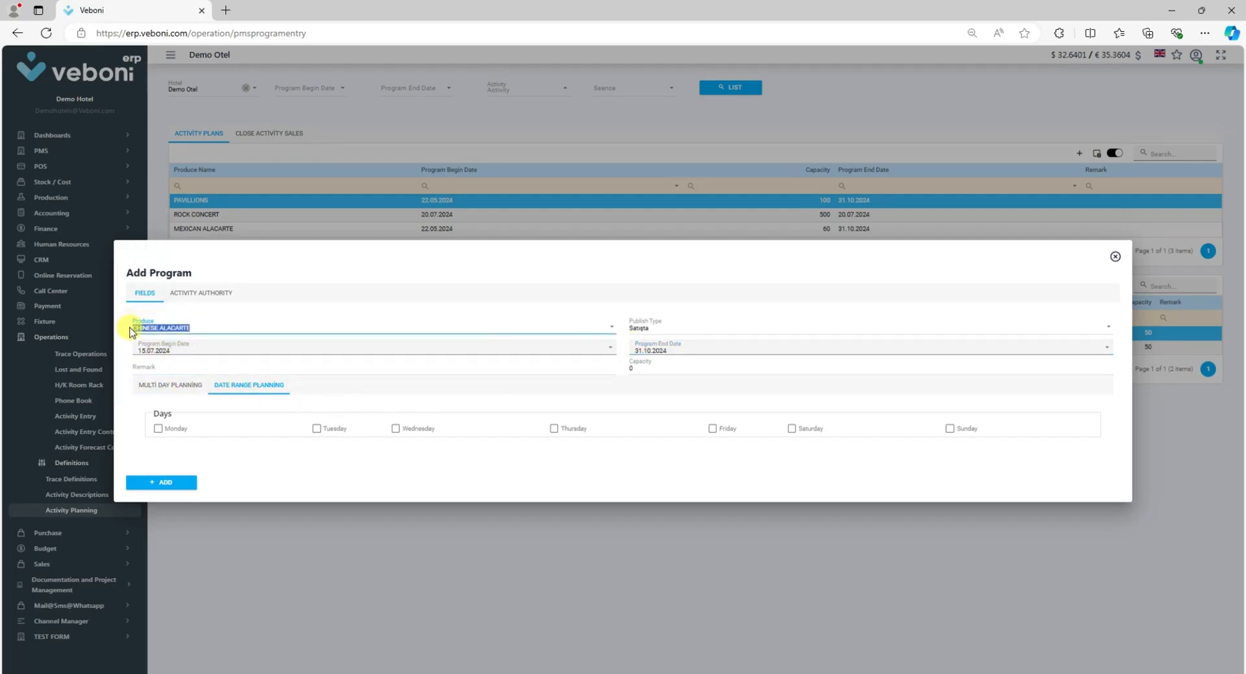
click(168, 364)
key(ctrl+v)
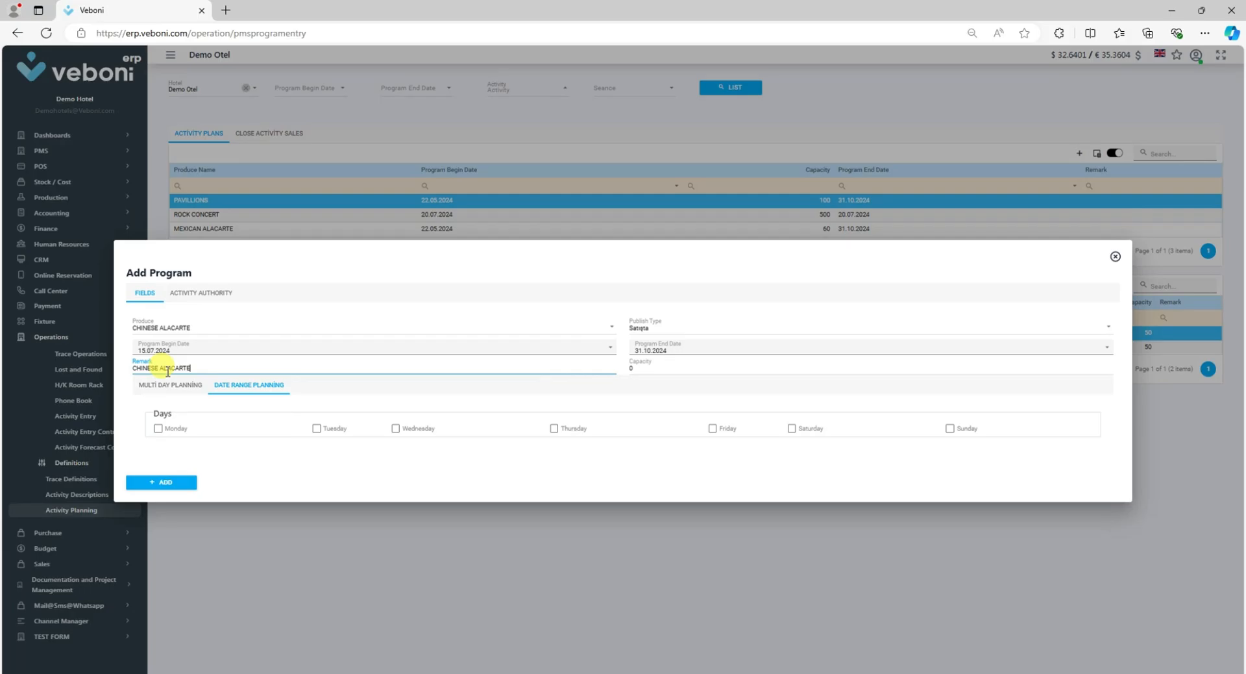
click(638, 367)
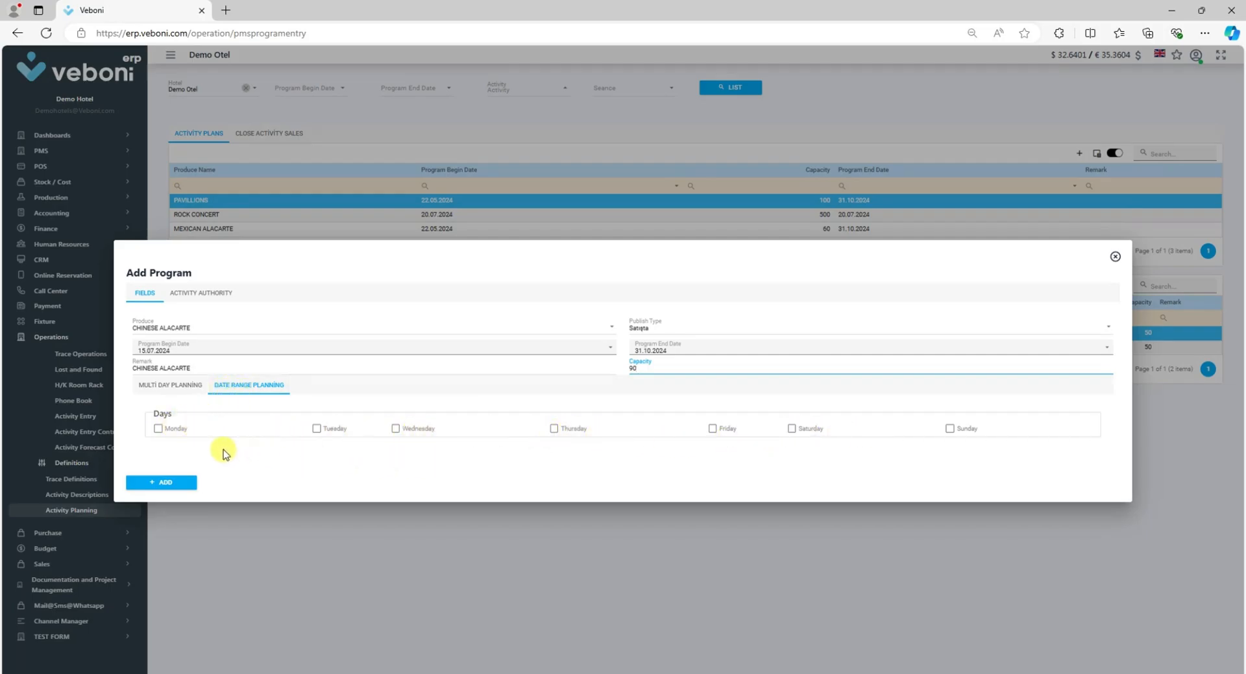
Plan the program by multiple individual days, selecting Jul 19, Jul 25 and Jul 30, 2024.
click(159, 429)
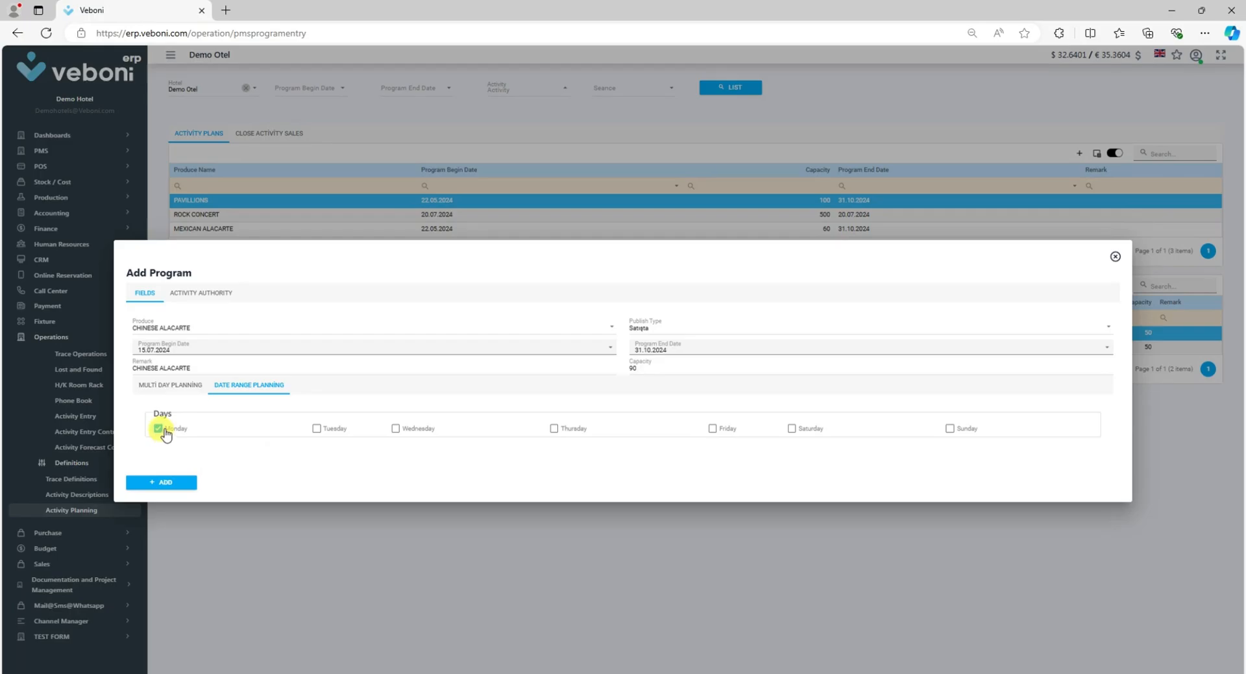
click(165, 432)
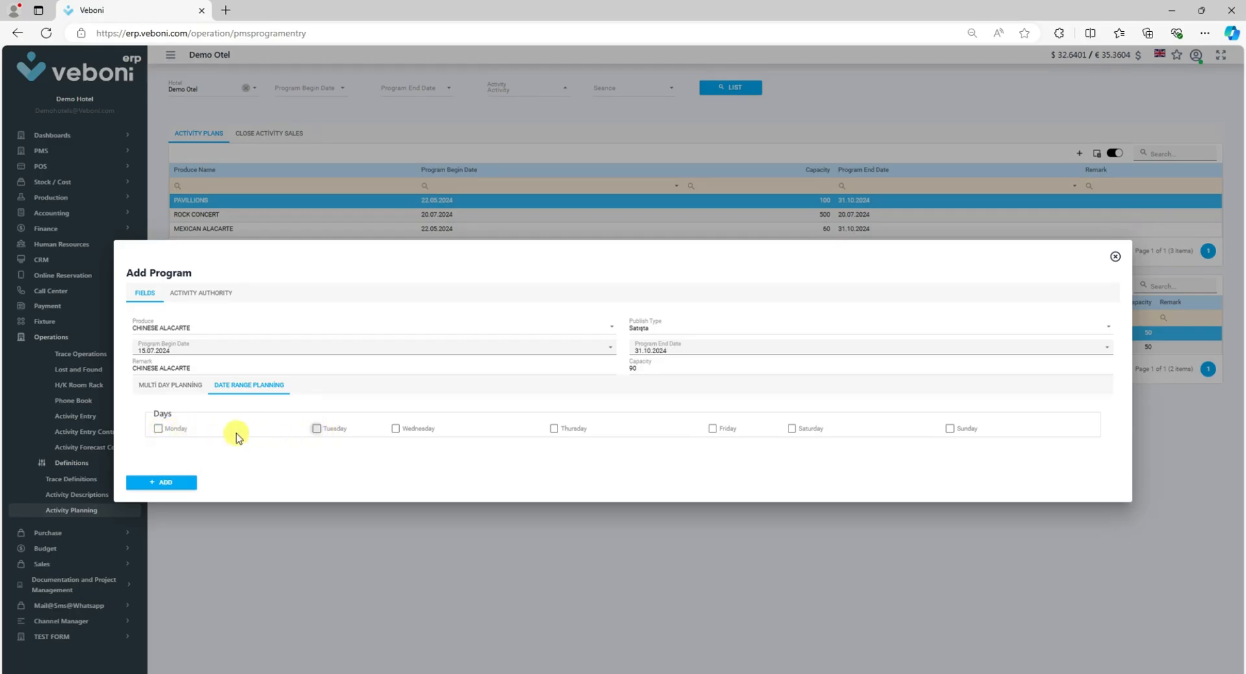
click(177, 388)
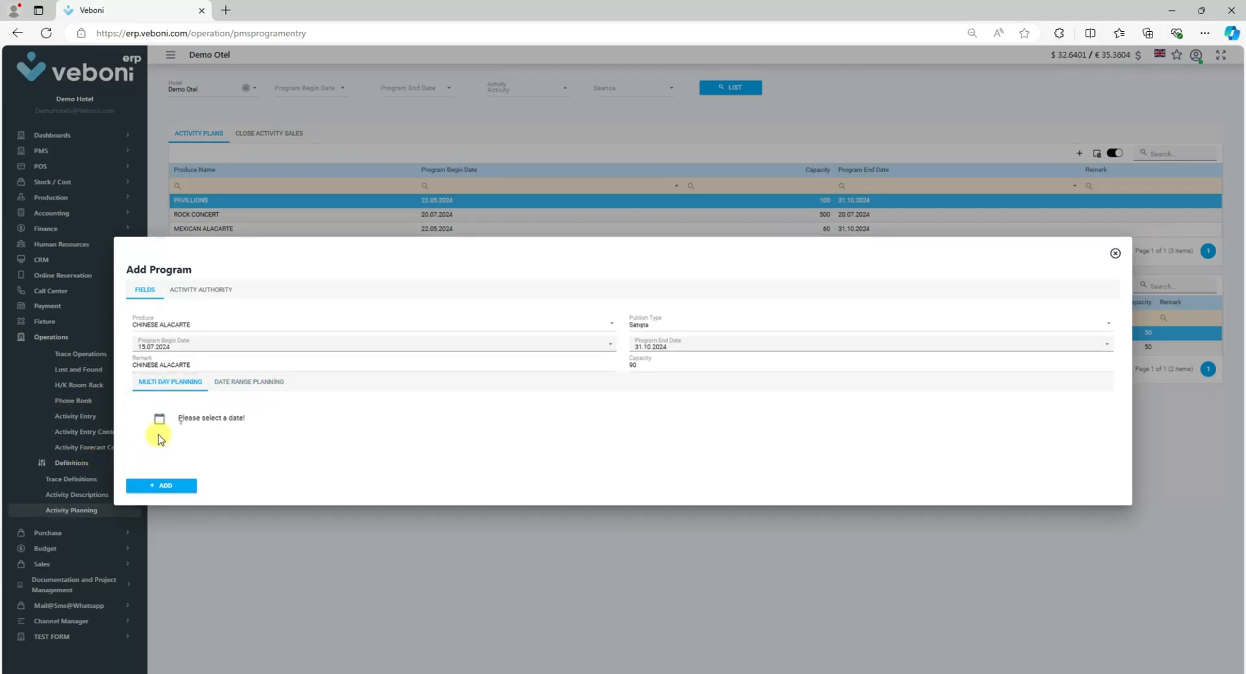
click(159, 424)
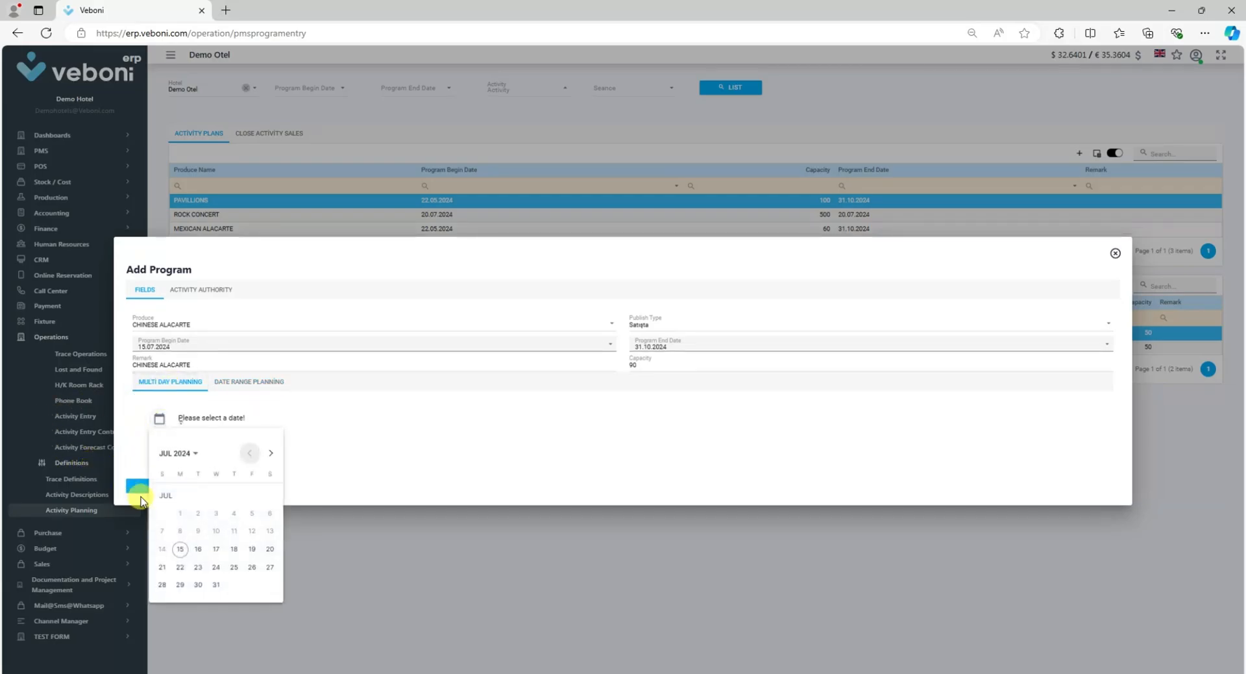
click(251, 548)
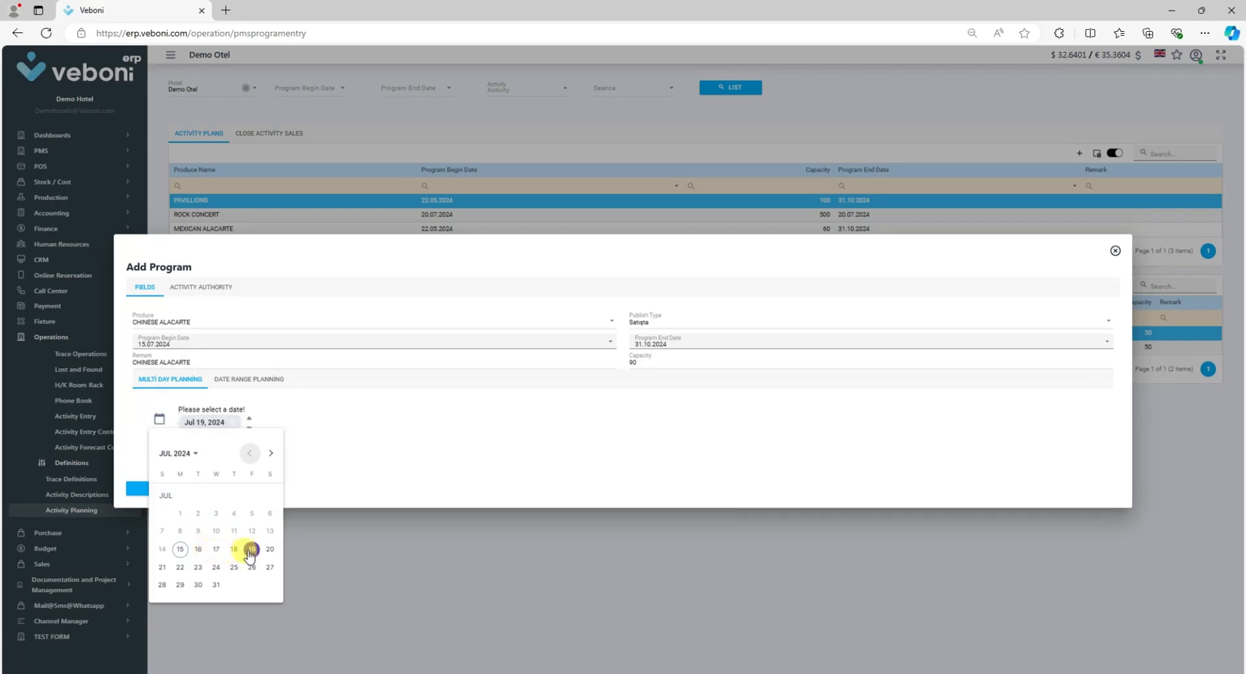
click(233, 567)
click(198, 584)
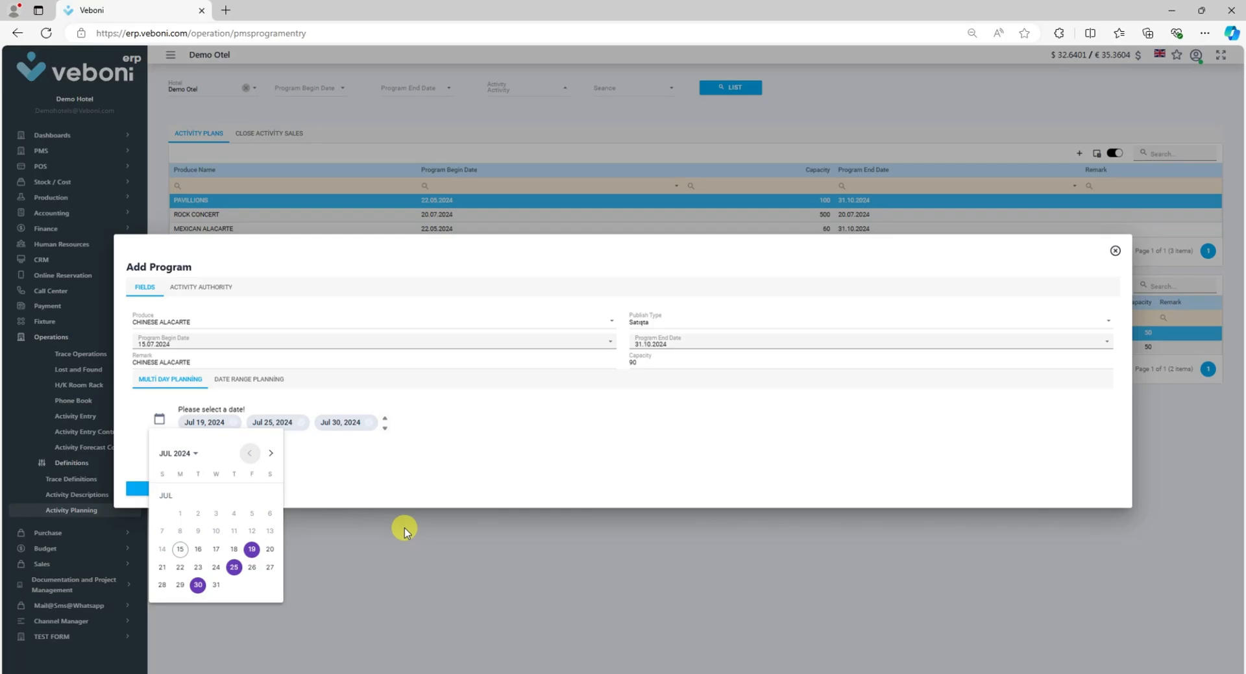
click(449, 433)
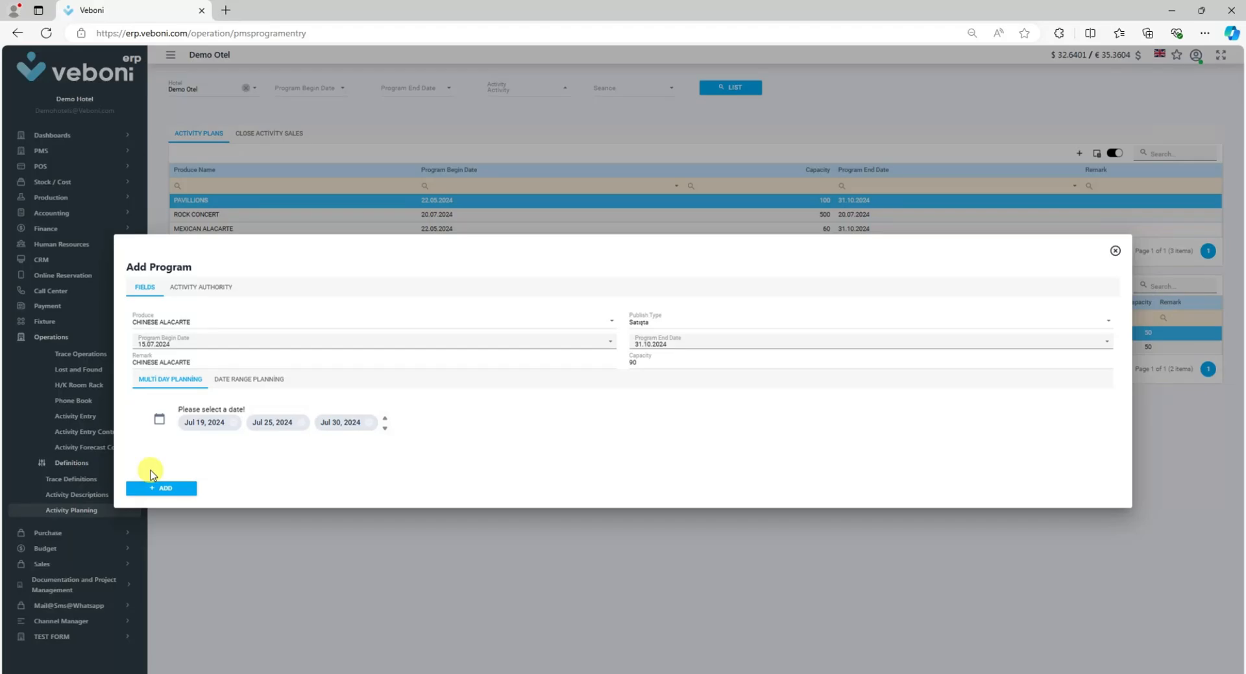
Set the program's activity authority to Special for the hotel Demo Otel.
click(193, 288)
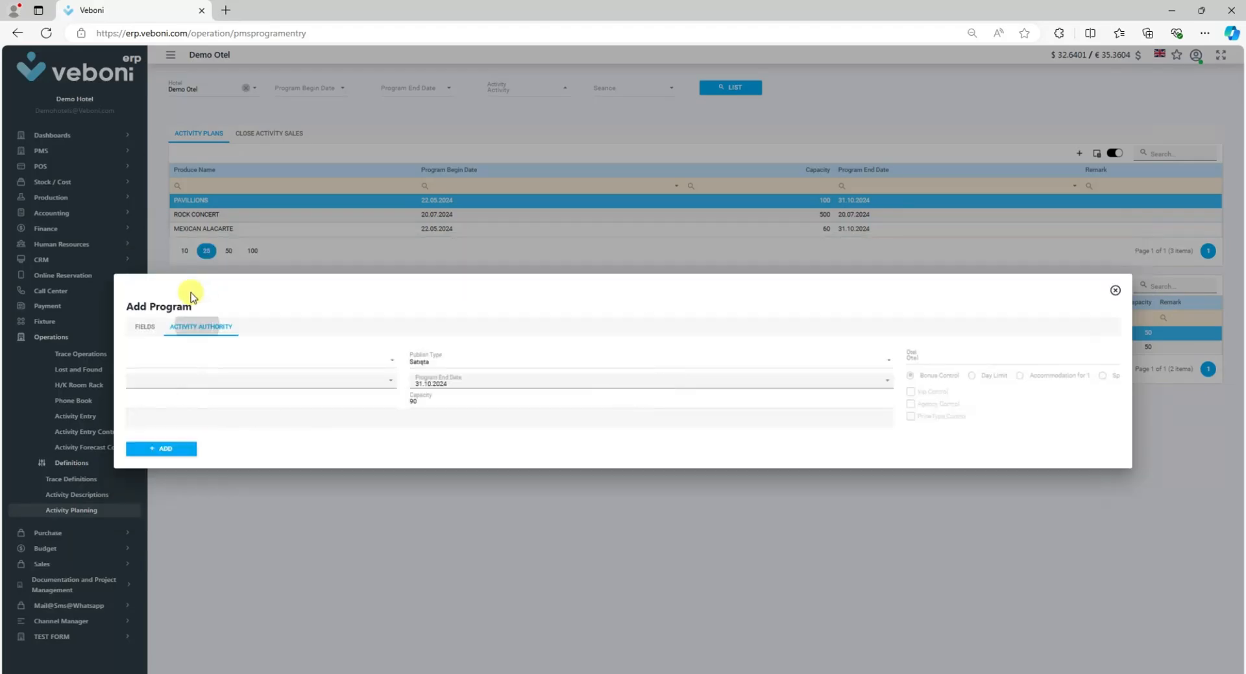
click(139, 354)
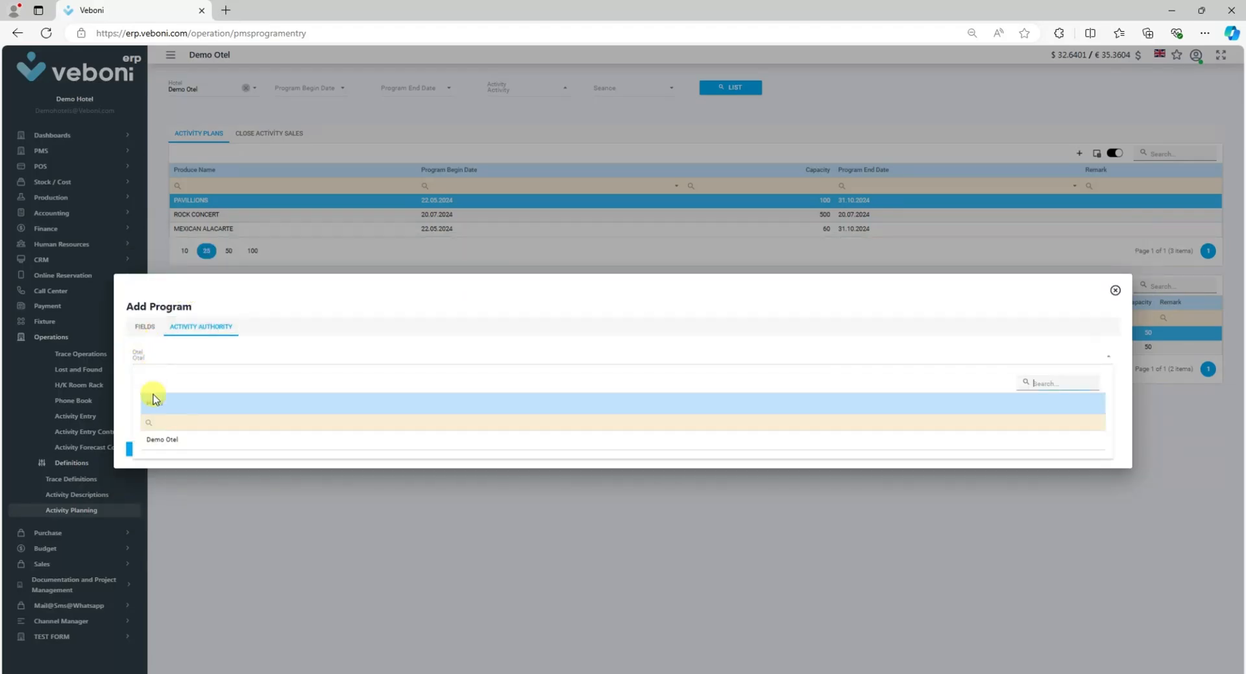
click(156, 434)
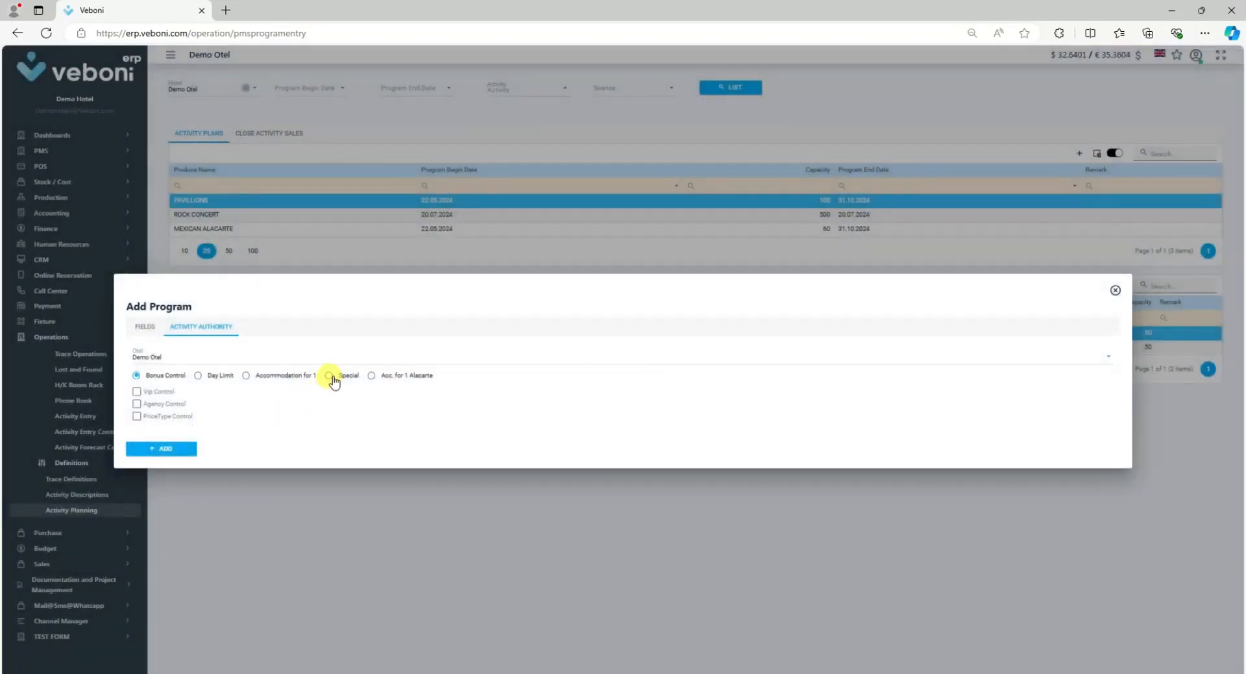
click(329, 376)
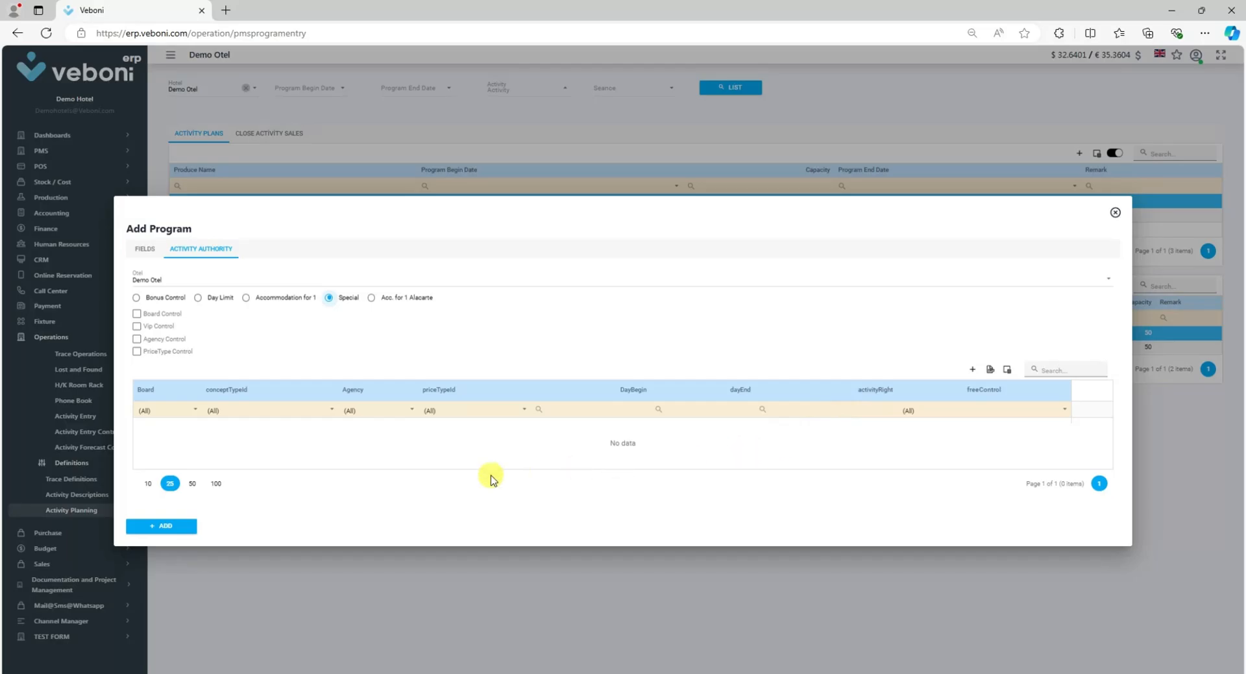
Return to the program's main fields, add the new program to the activity plans and acknowledge the message.
click(145, 249)
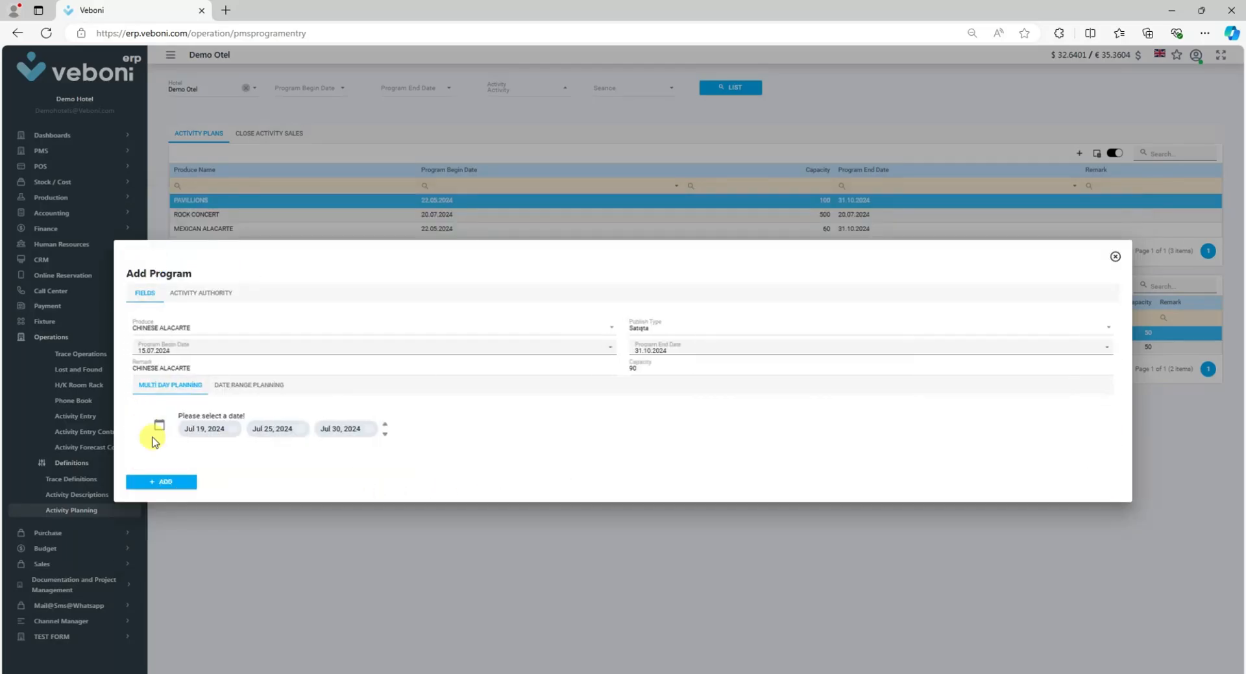
click(159, 482)
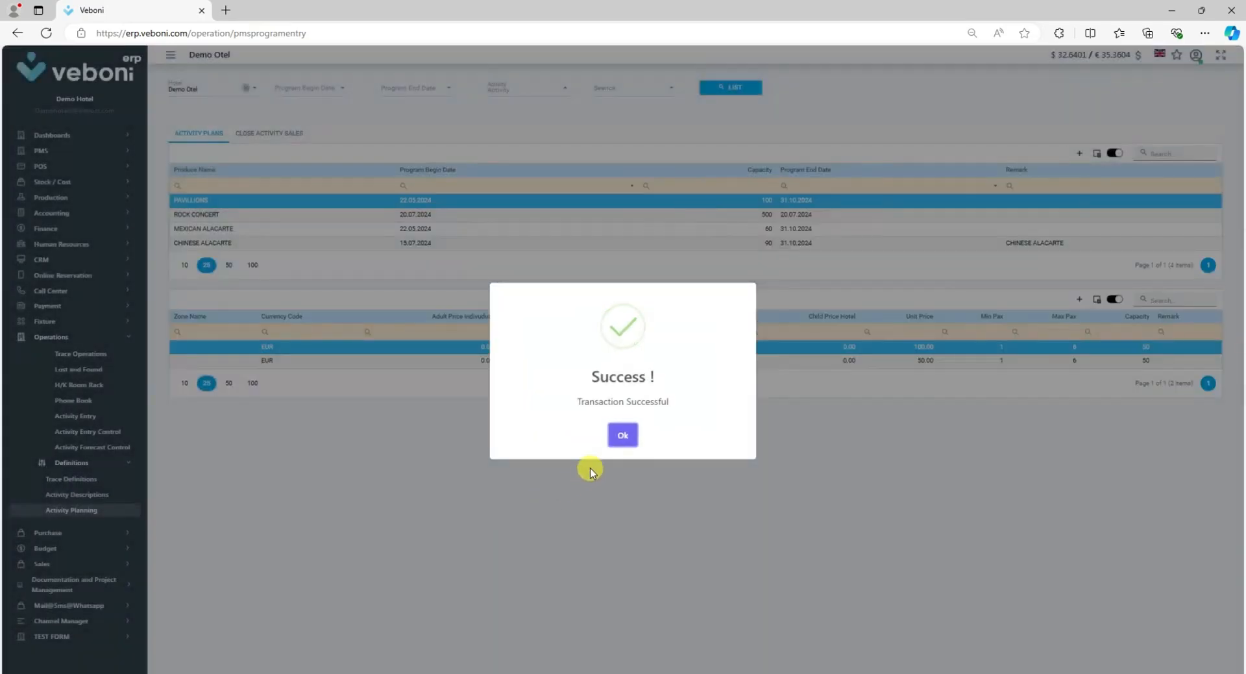
click(623, 435)
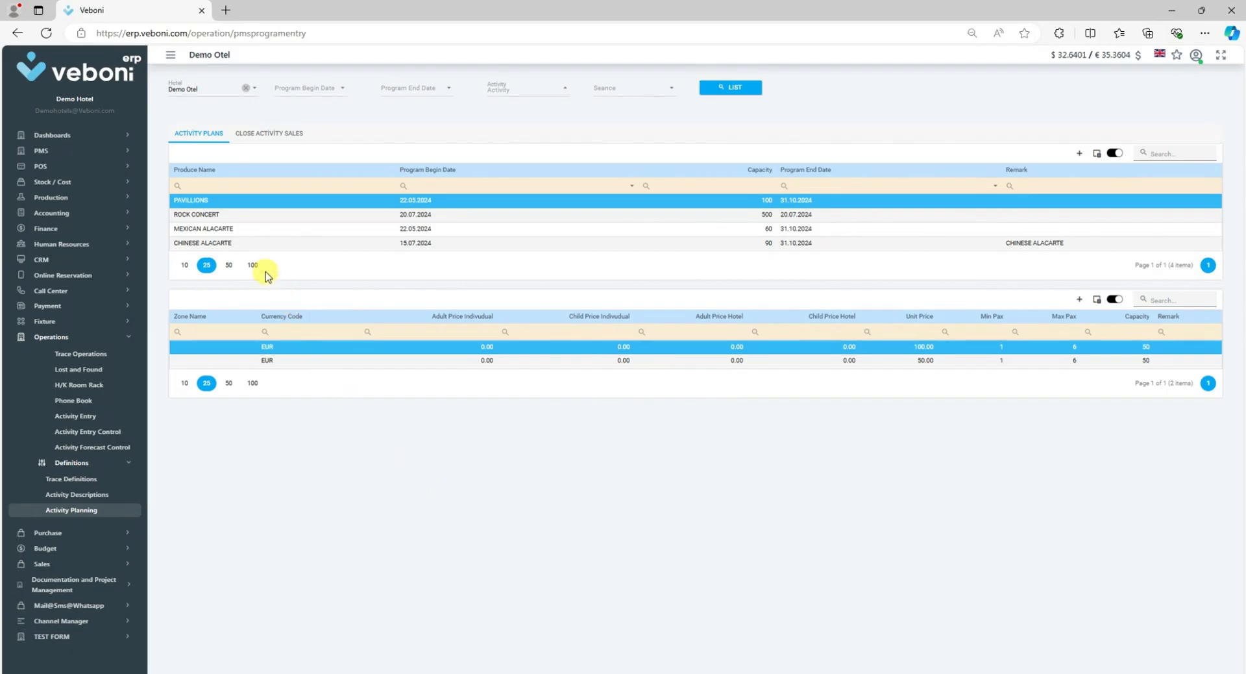
Start a new program detail for the CHINESE ALACARTE plan and set its zone to 19:00.
click(244, 244)
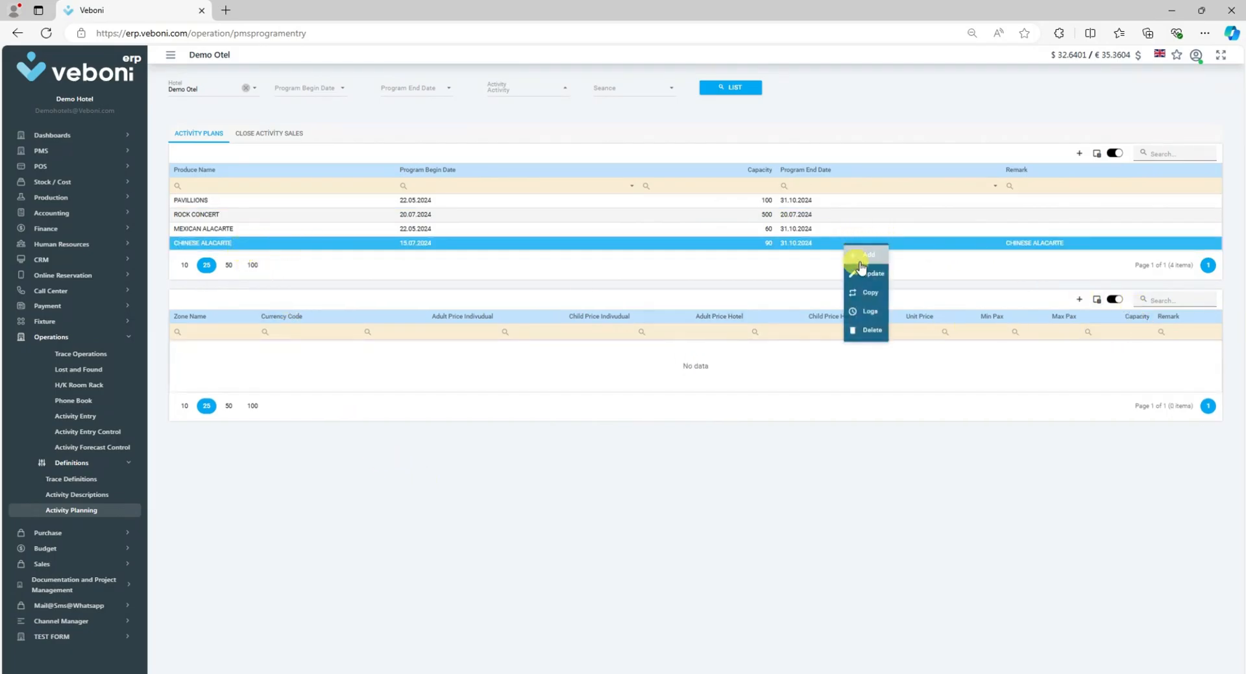
right_click(844, 243)
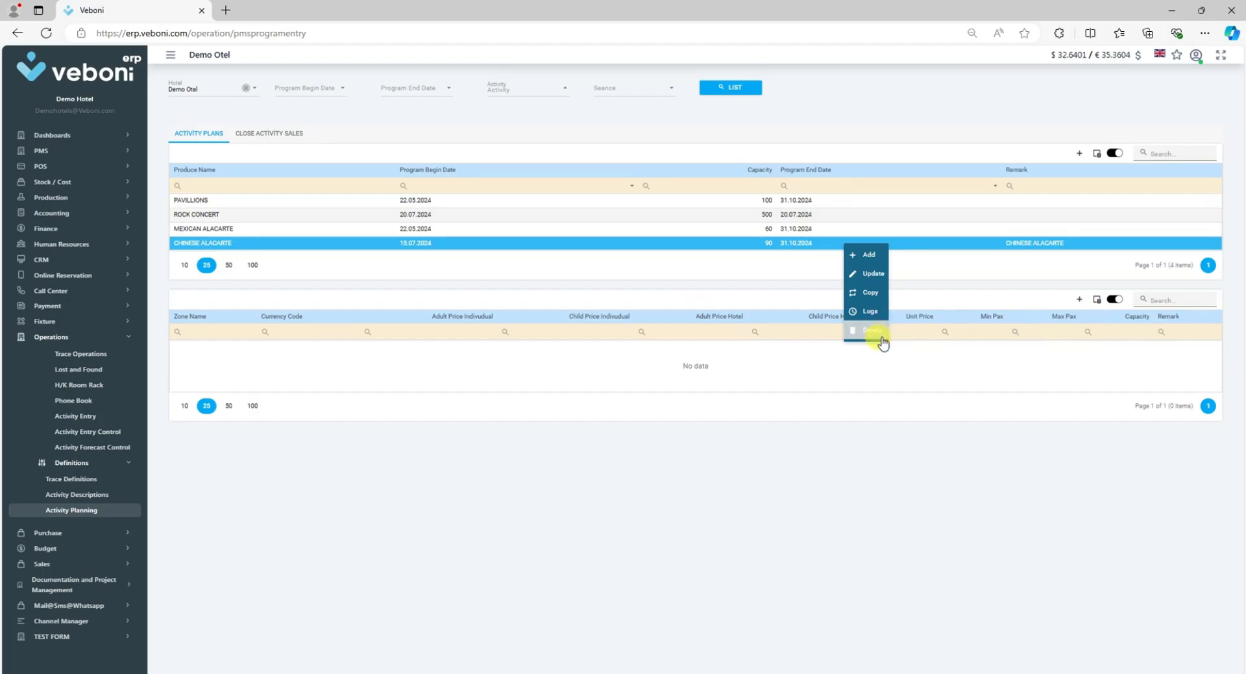
click(1027, 282)
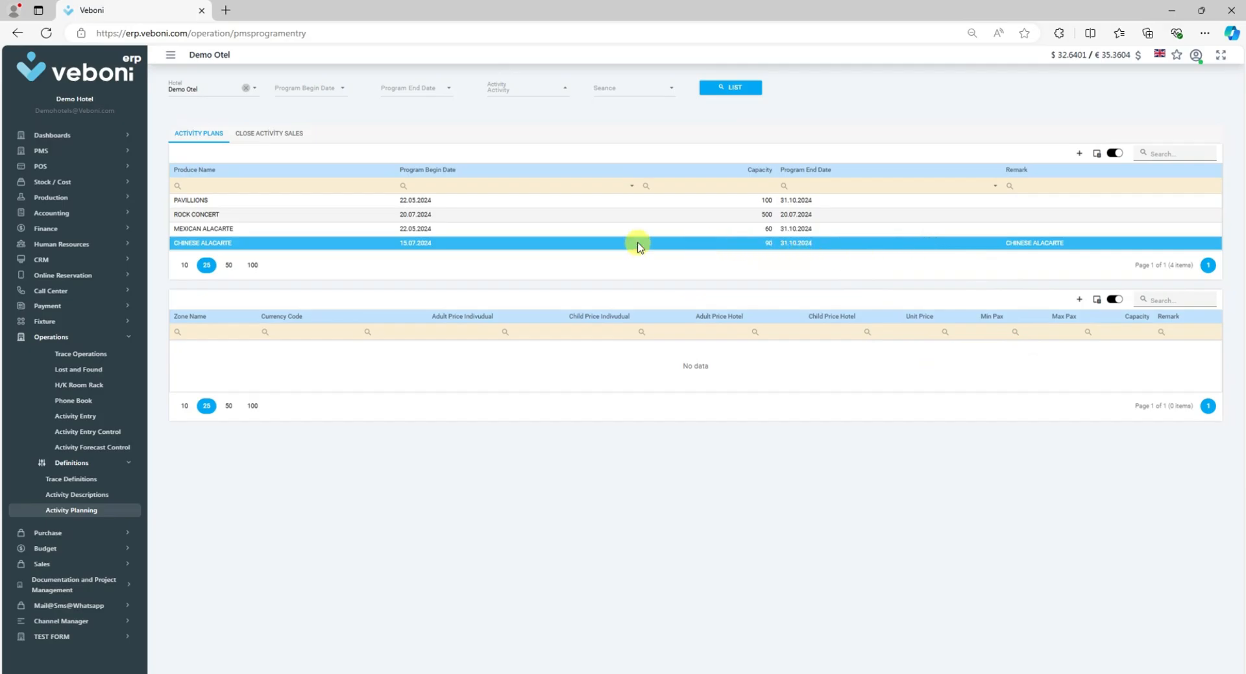
click(1079, 300)
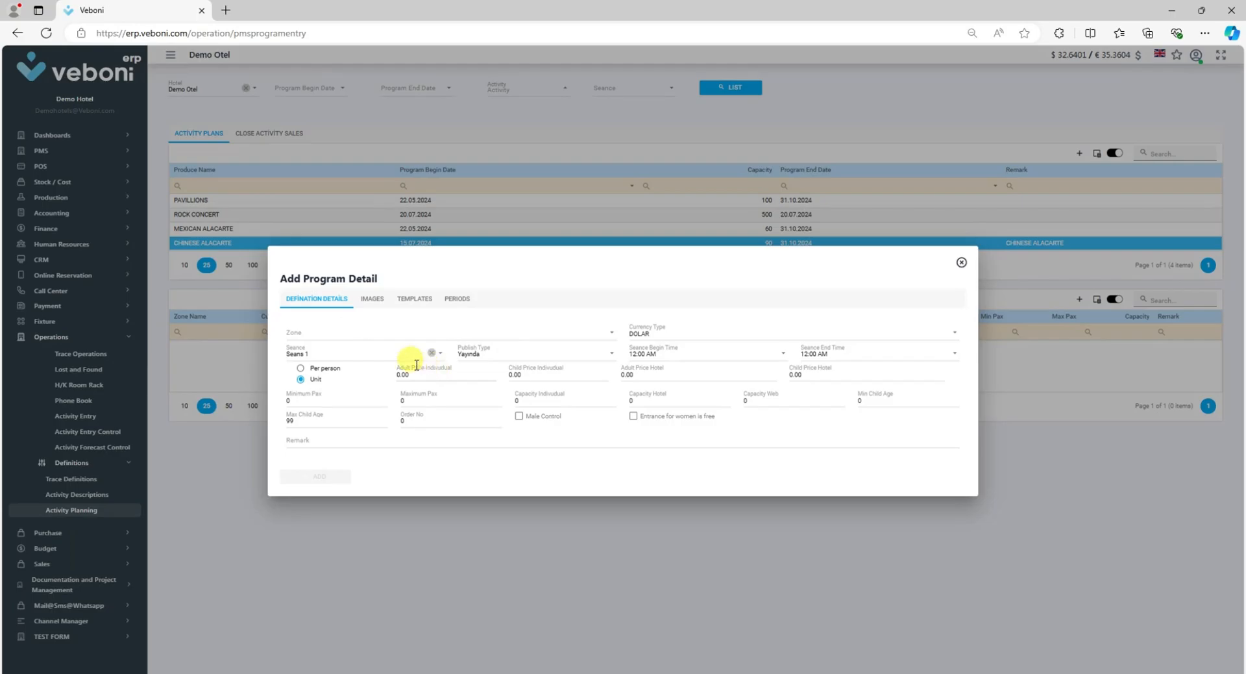
click(323, 338)
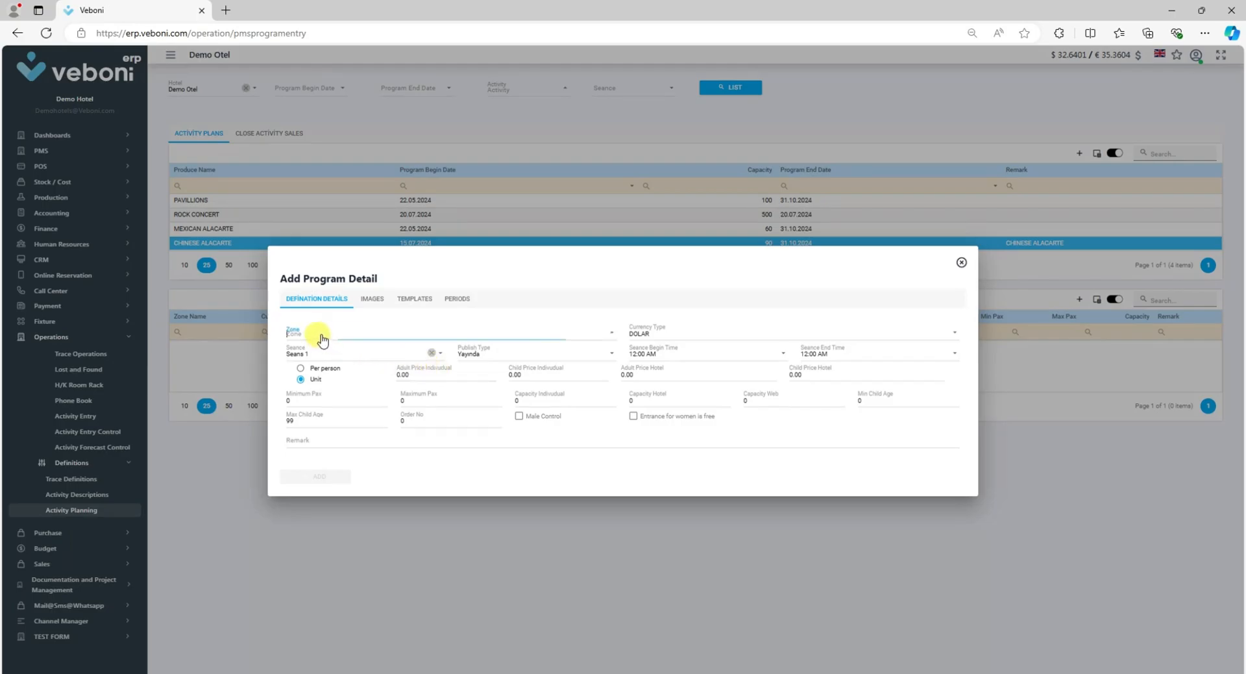
click(311, 492)
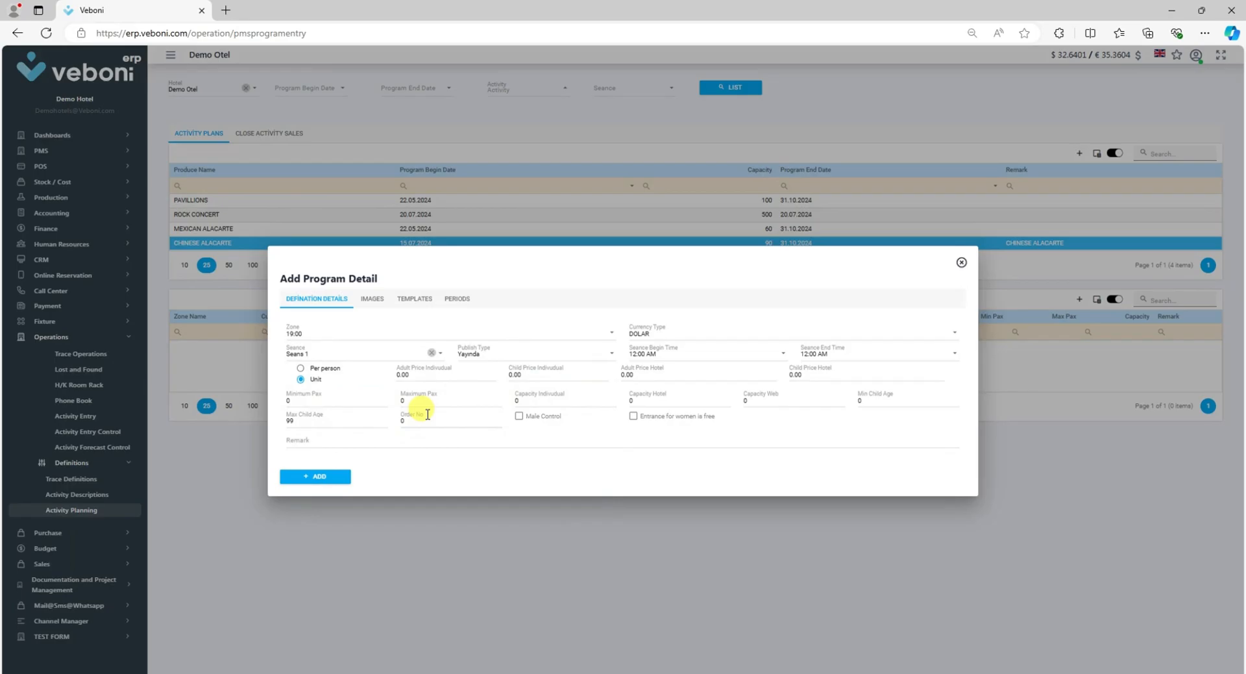
click(299, 359)
click(299, 359)
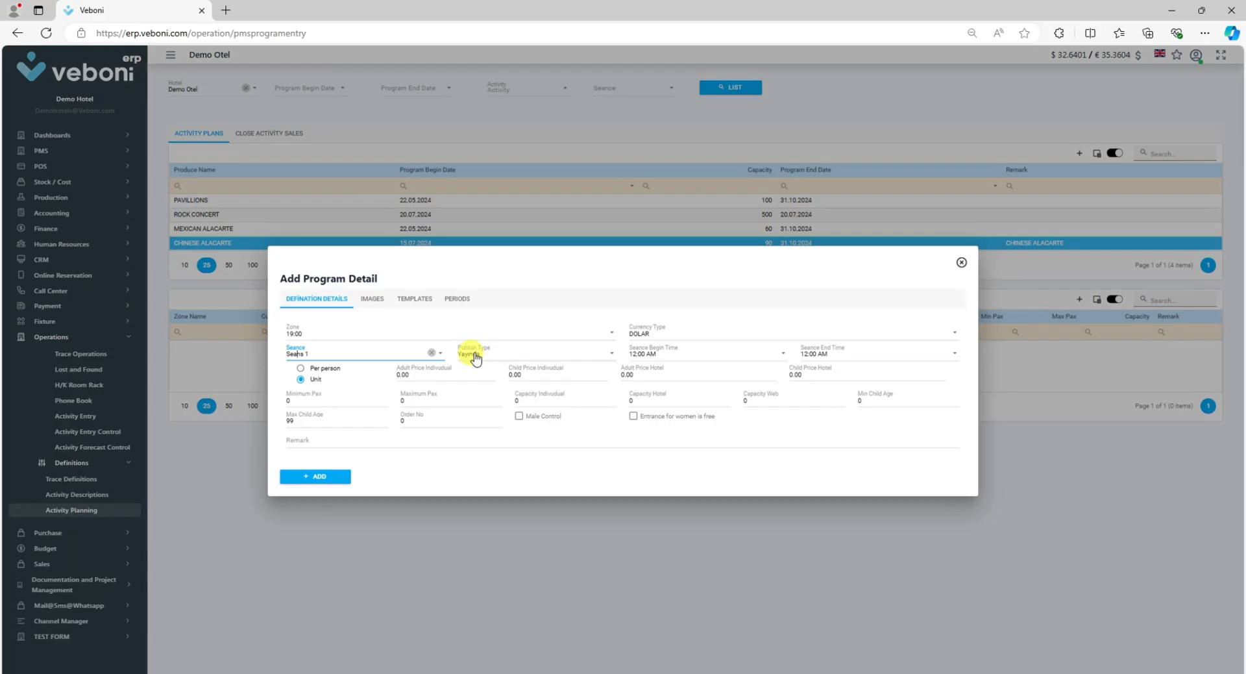
Set the program detail's currency type to EURO and its seance begin time to 7:00 PM.
click(773, 331)
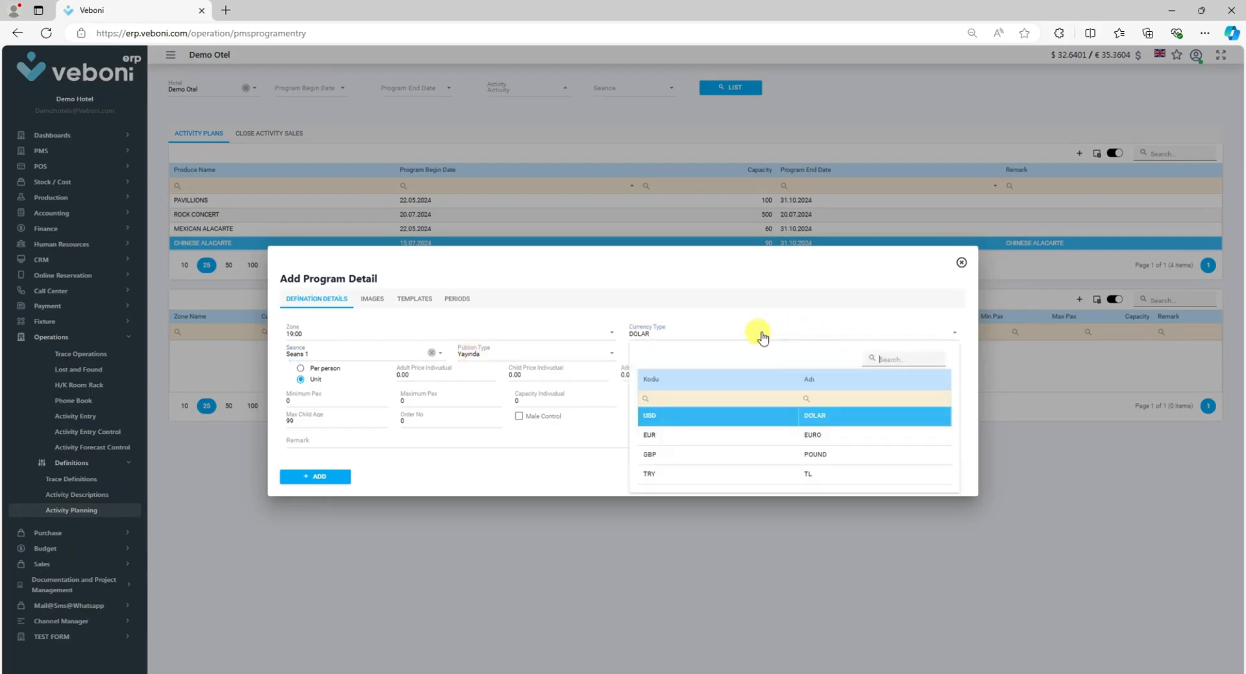
click(665, 434)
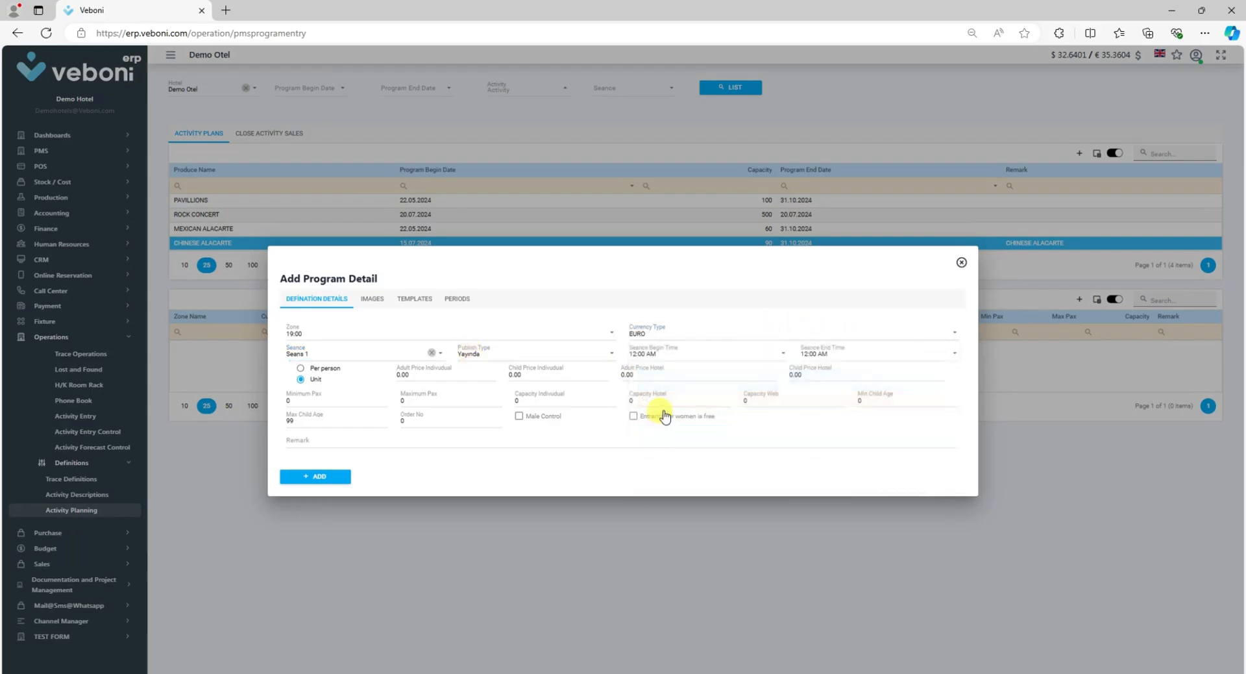
click(636, 355)
text(7)
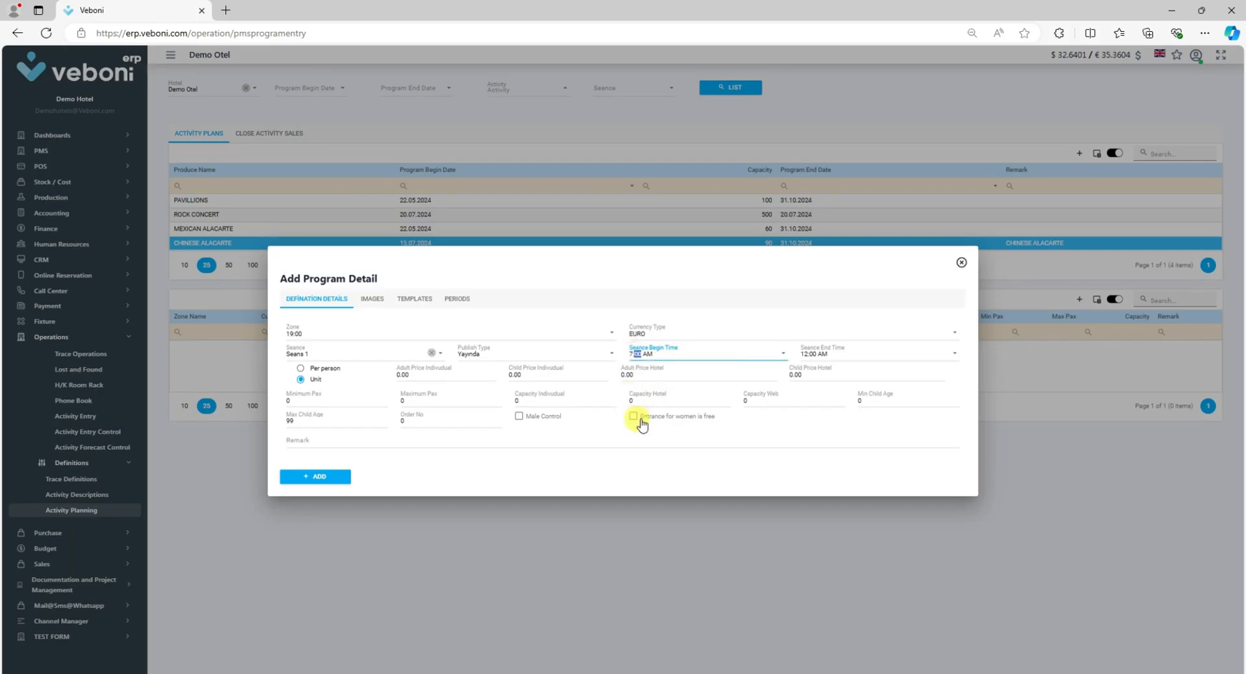
key(Right)
key(Tab)
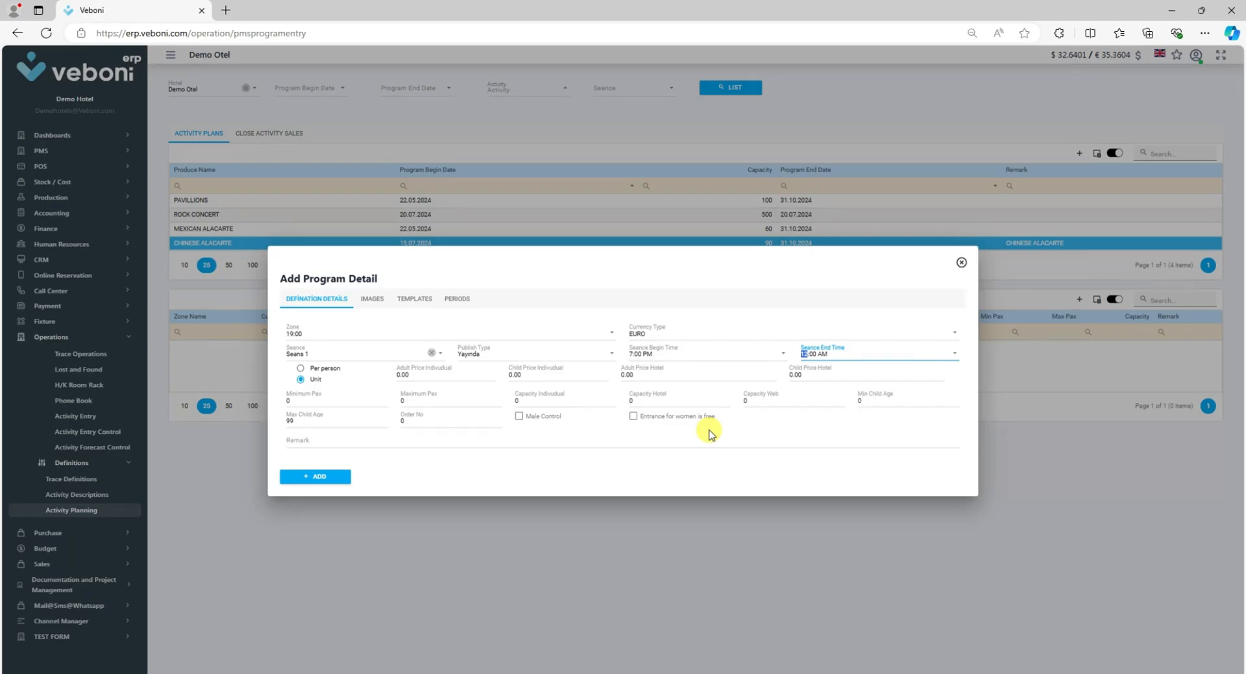
Set the program detail's seance end time to 10:00 PM and its pricing basis to Per person.
text(10)
key(Right)
click(302, 376)
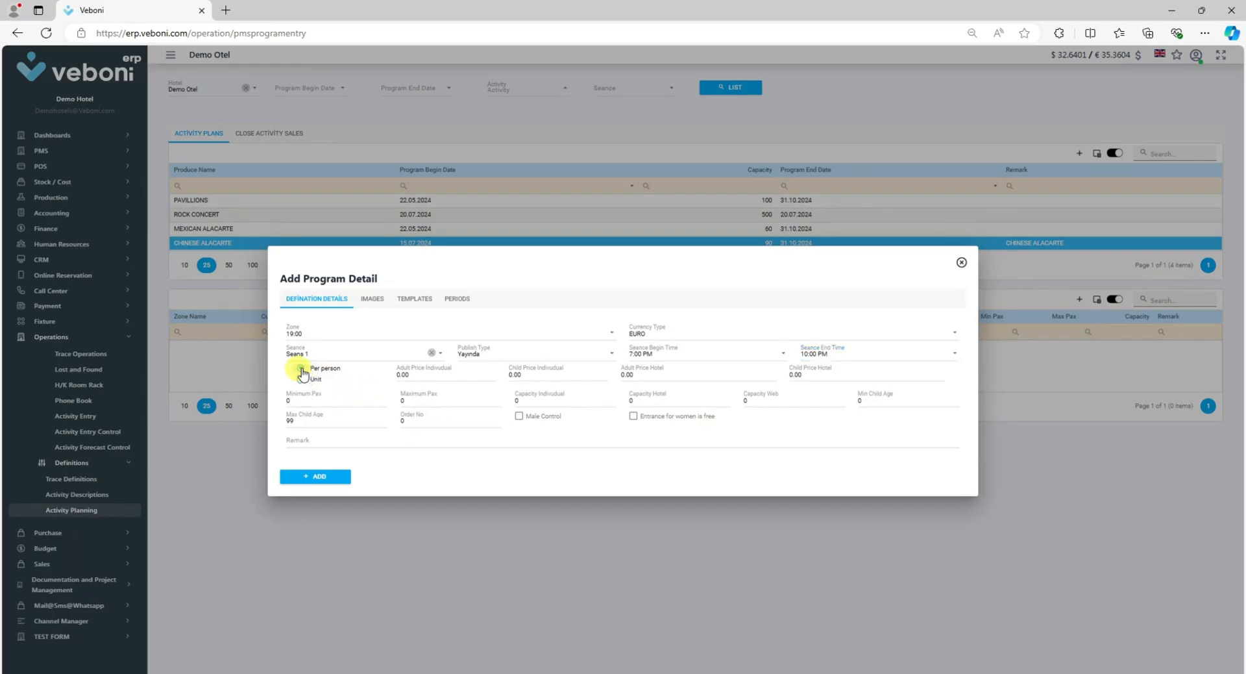
click(302, 380)
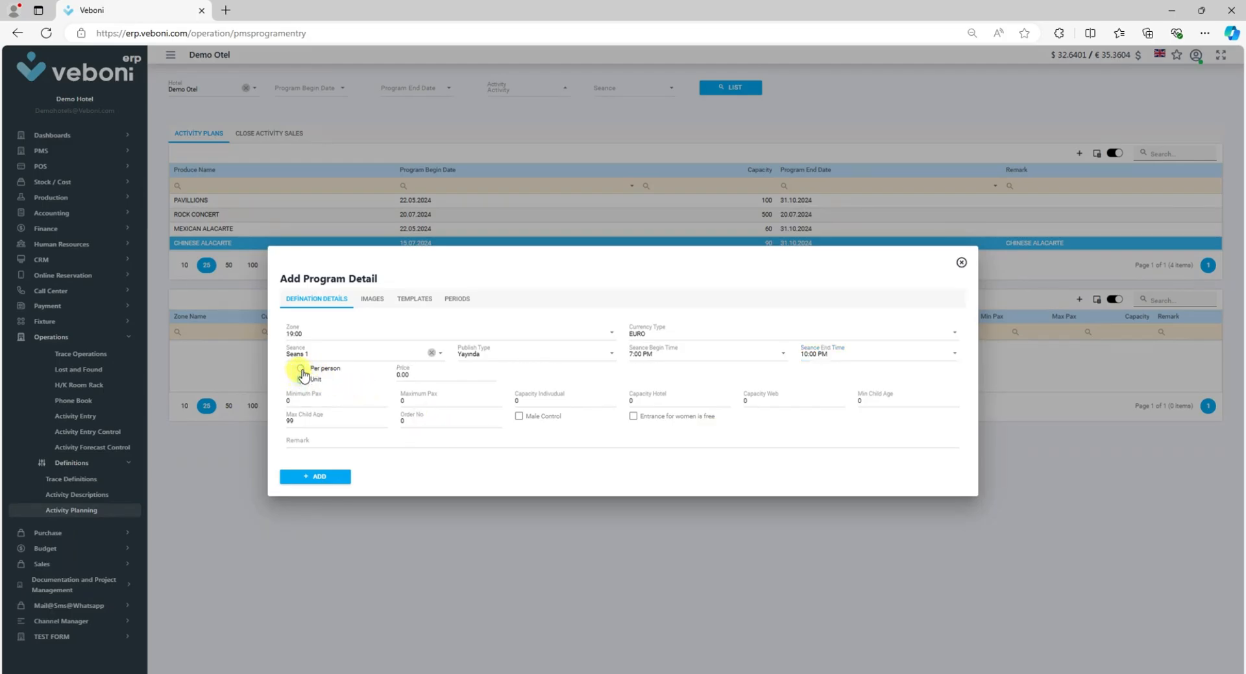
click(300, 369)
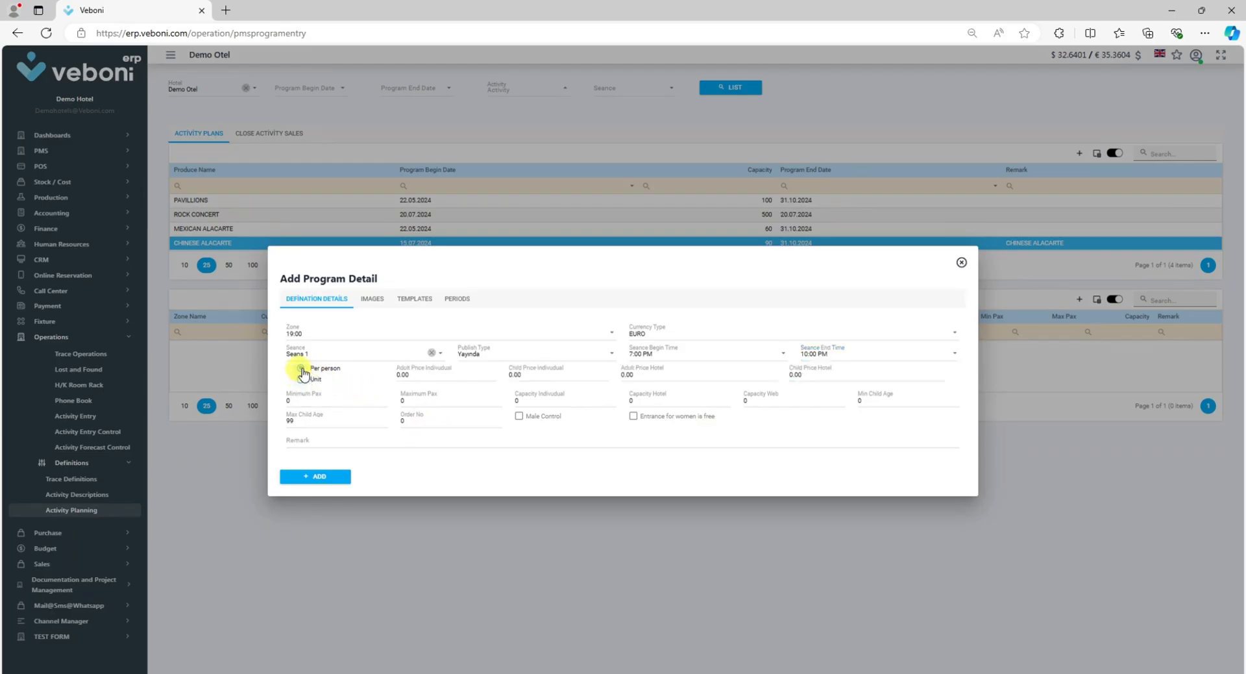
Set the individual prices to 100 for adults and 50 for children, and the hotel prices to 80 for adults and 40 for children.
click(420, 377)
text(100)
key(Tab)
text(50)
key(Tab)
text(80)
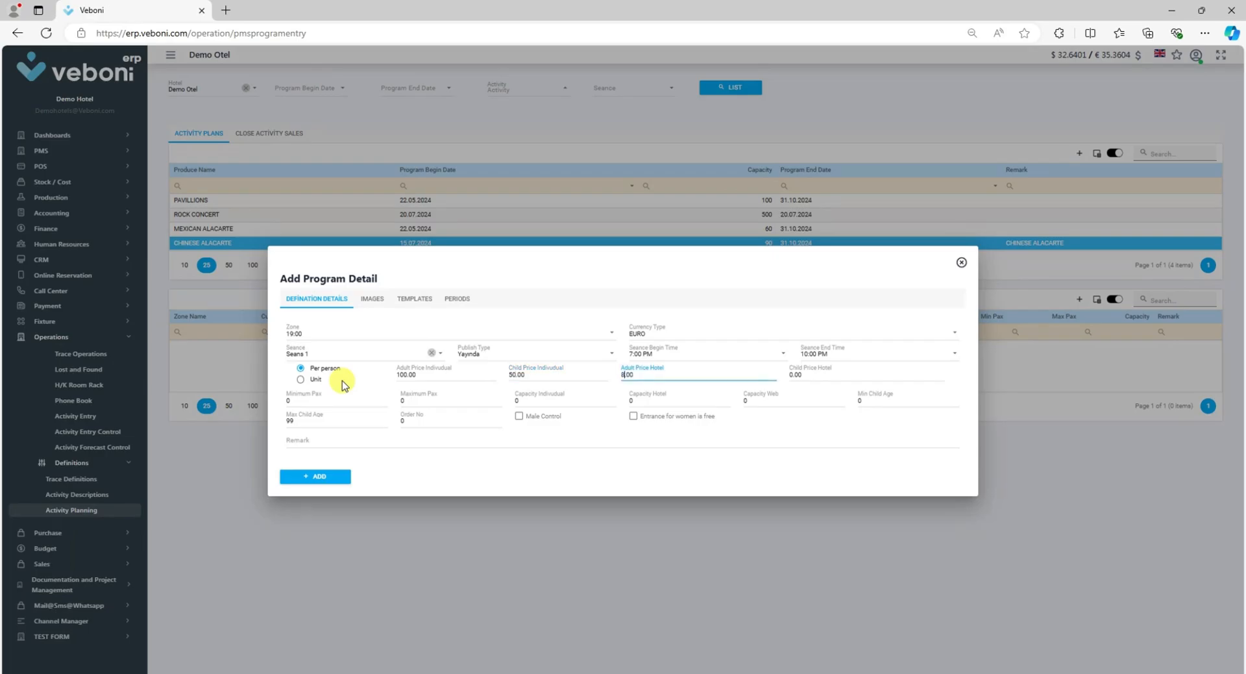
key(Tab)
text(4)
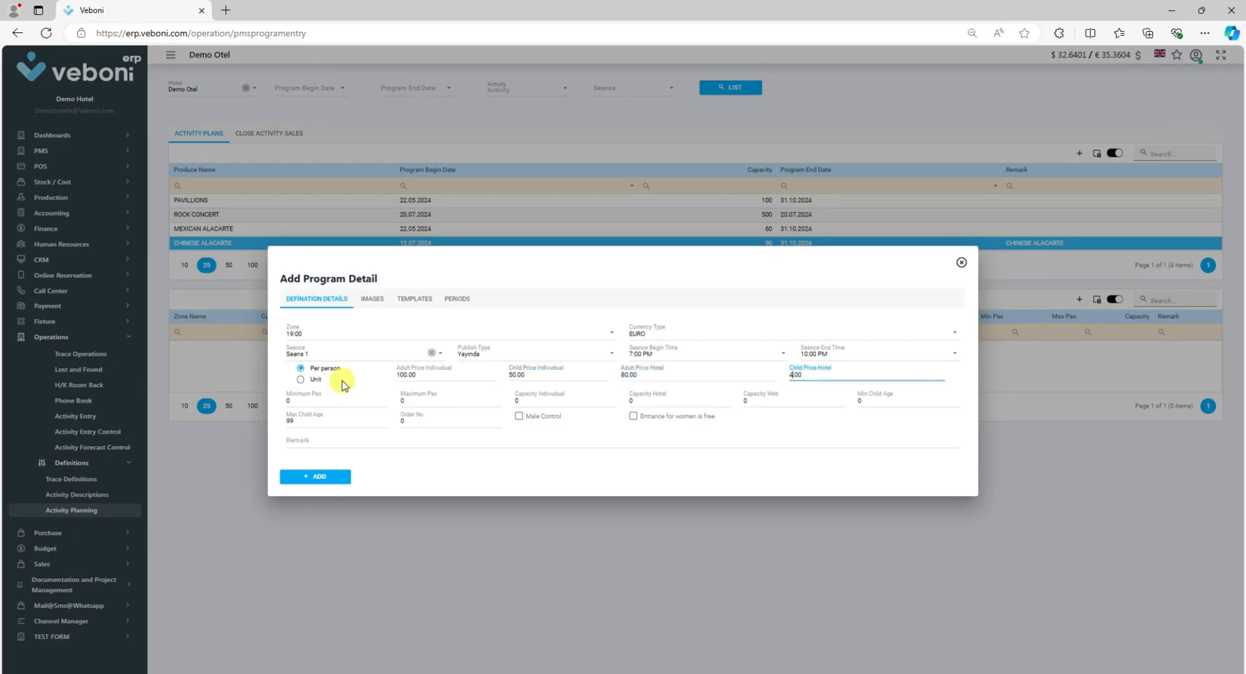
text(0)
Set the program detail's minimum pax to 1 and maximum pax to 6.
key(Tab)
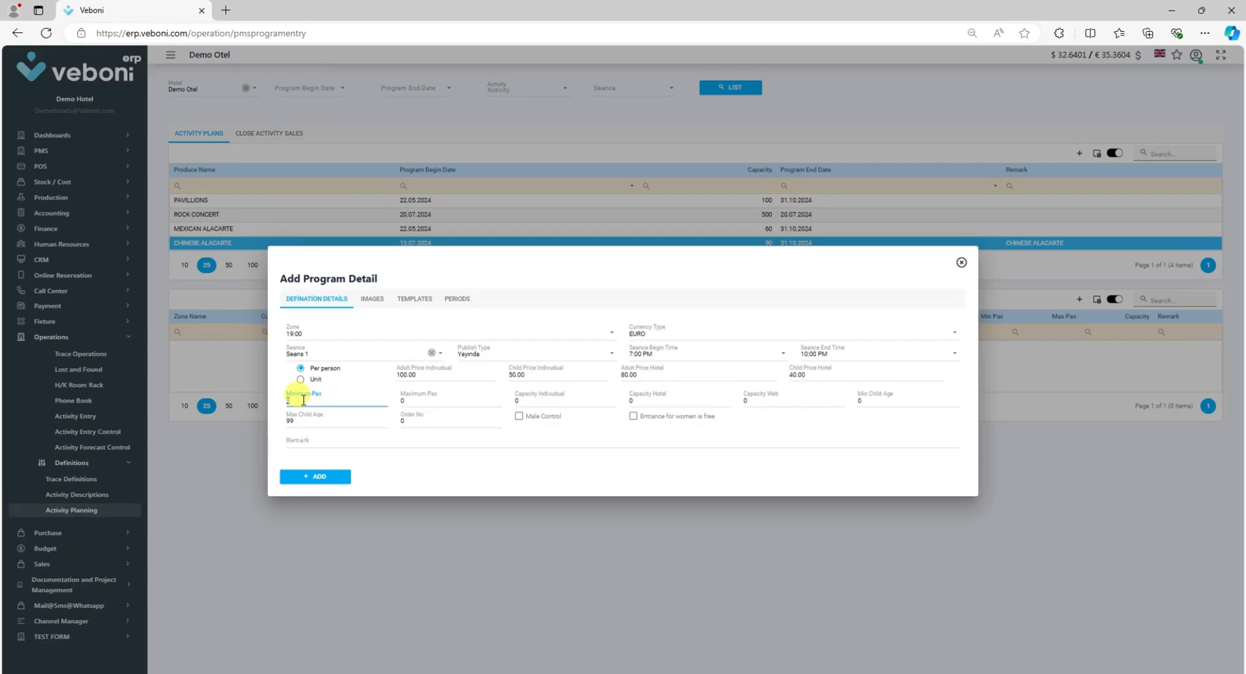
key(Tab)
text(6)
key(Tab)
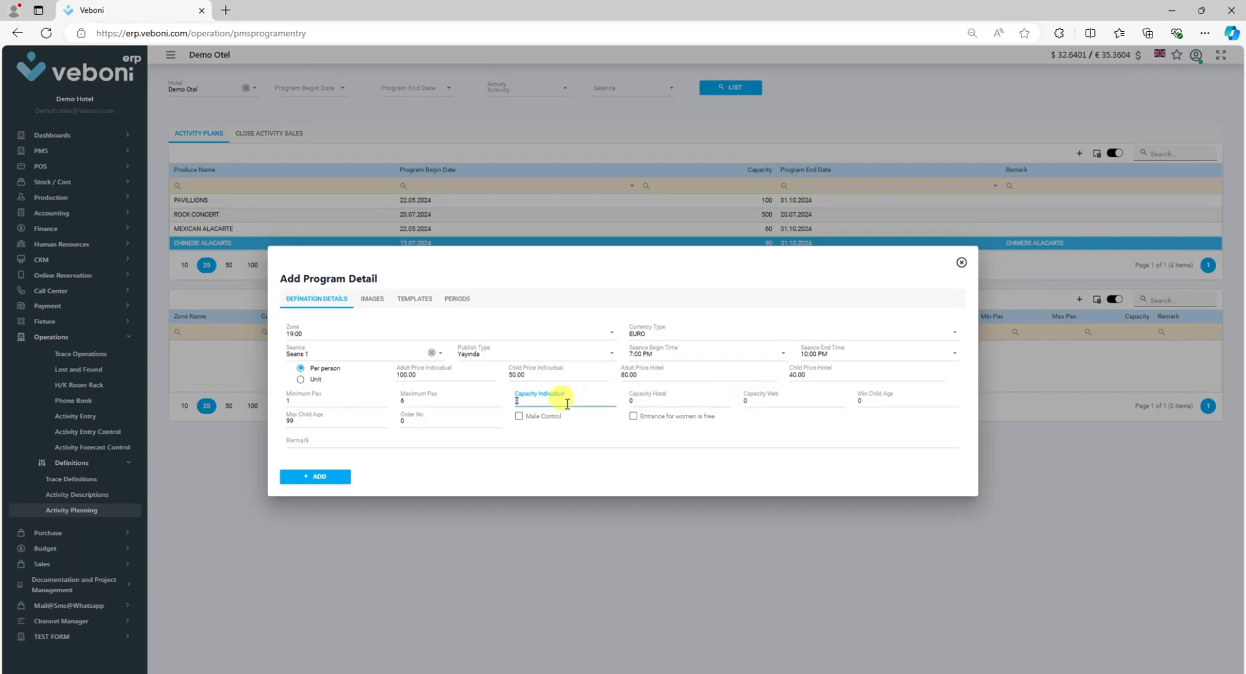
Set the individual, hotel and web capacities of the program detail to 30 each.
click(482, 395)
click(518, 399)
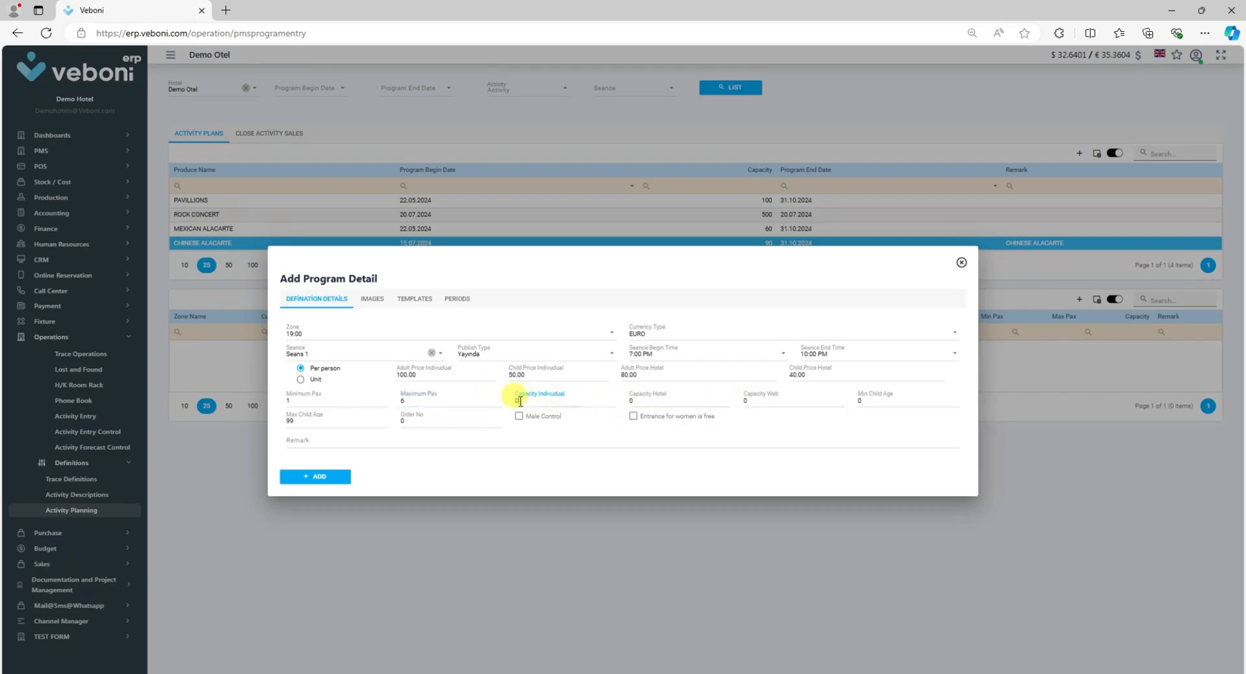
text(30)
key(Tab)
text(30)
key(Tab)
text(30)
key(Tab)
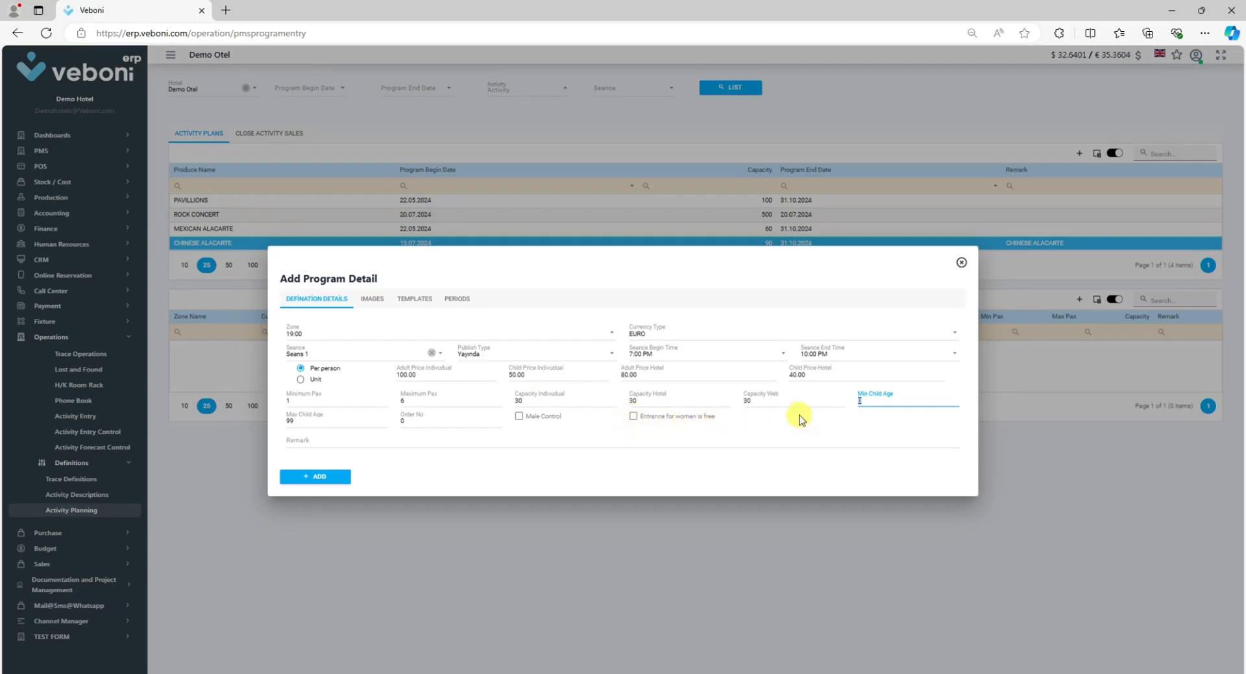
Set the minimum child age to 6, the maximum child age to 12 and the order number to 1.
click(753, 410)
key(Tab)
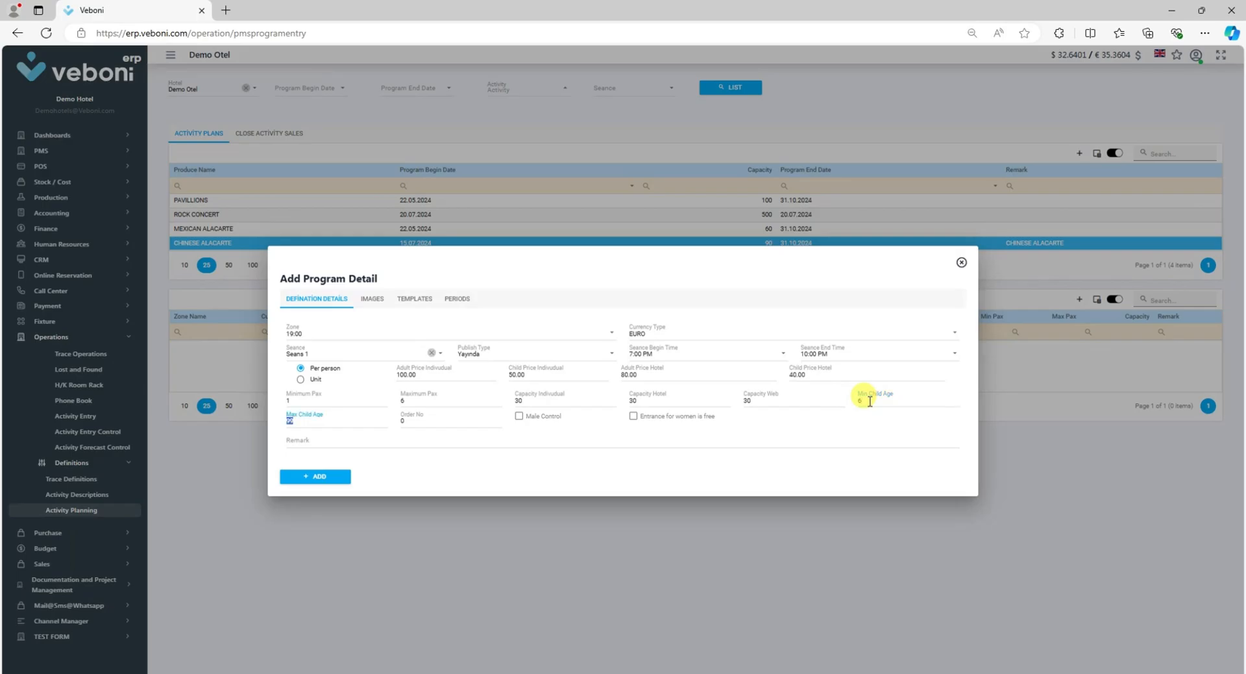
text(6)
key(Tab)
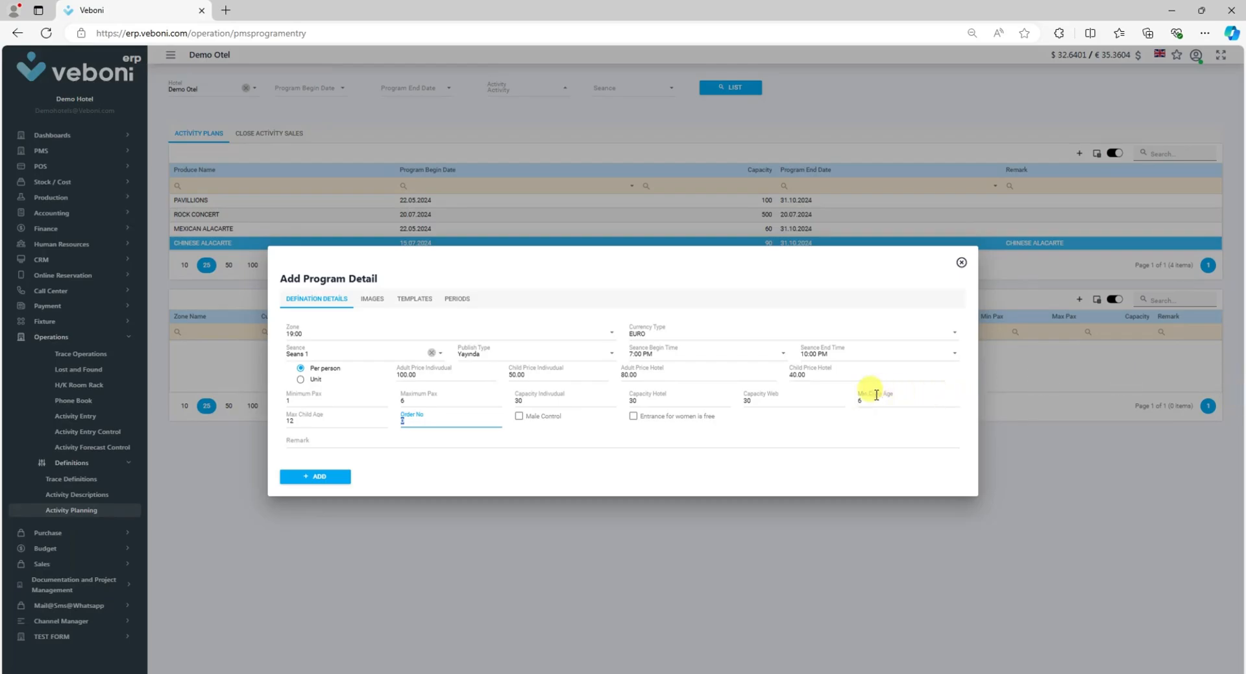
click(870, 399)
key(ctrl)
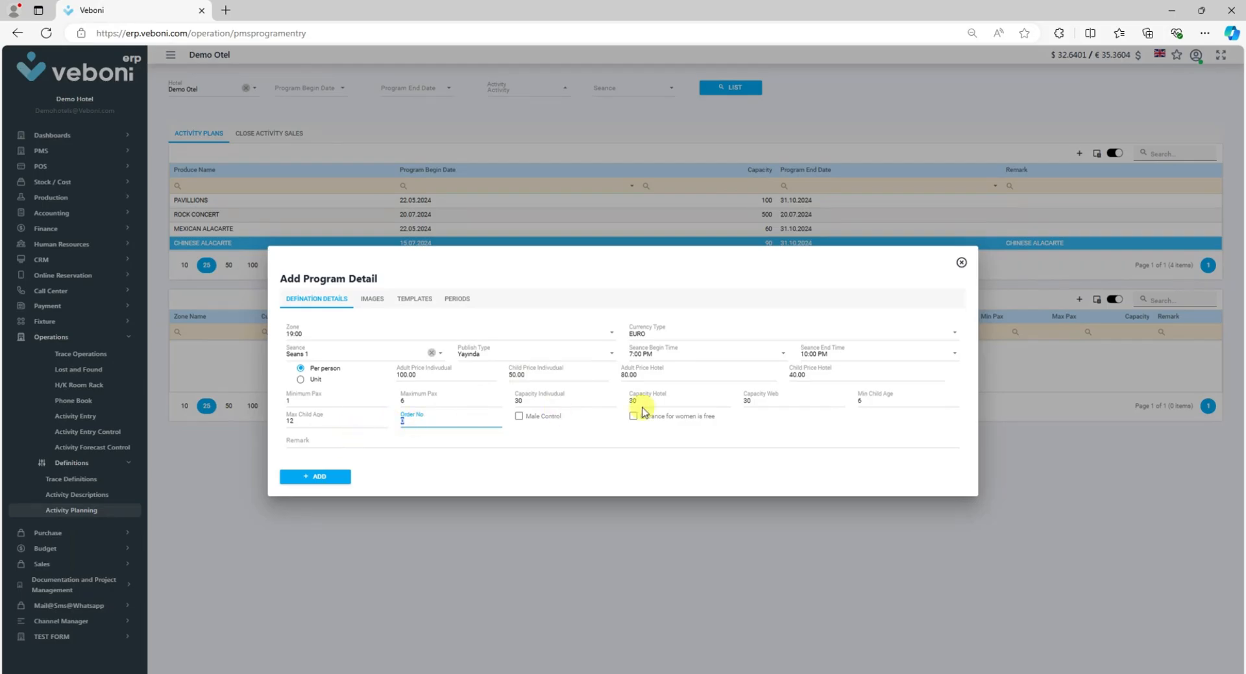
key(ctrl)
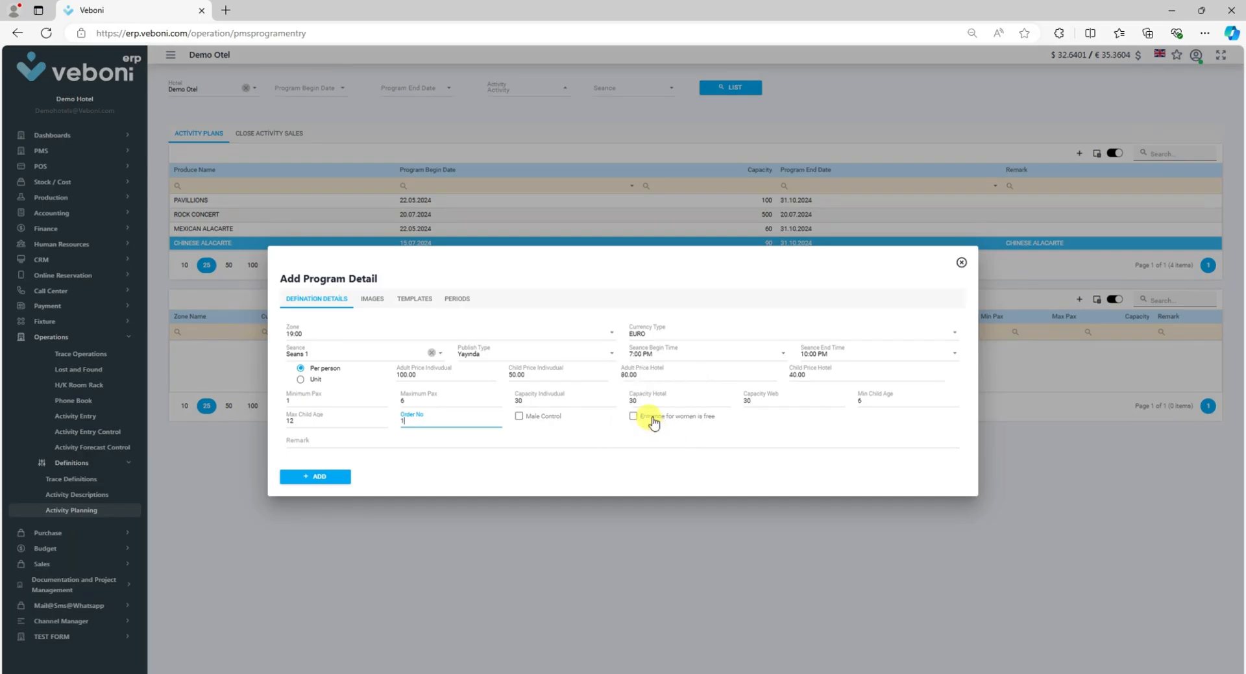
Enter the zone name 19:00 as the program detail's remark.
click(338, 443)
click(293, 335)
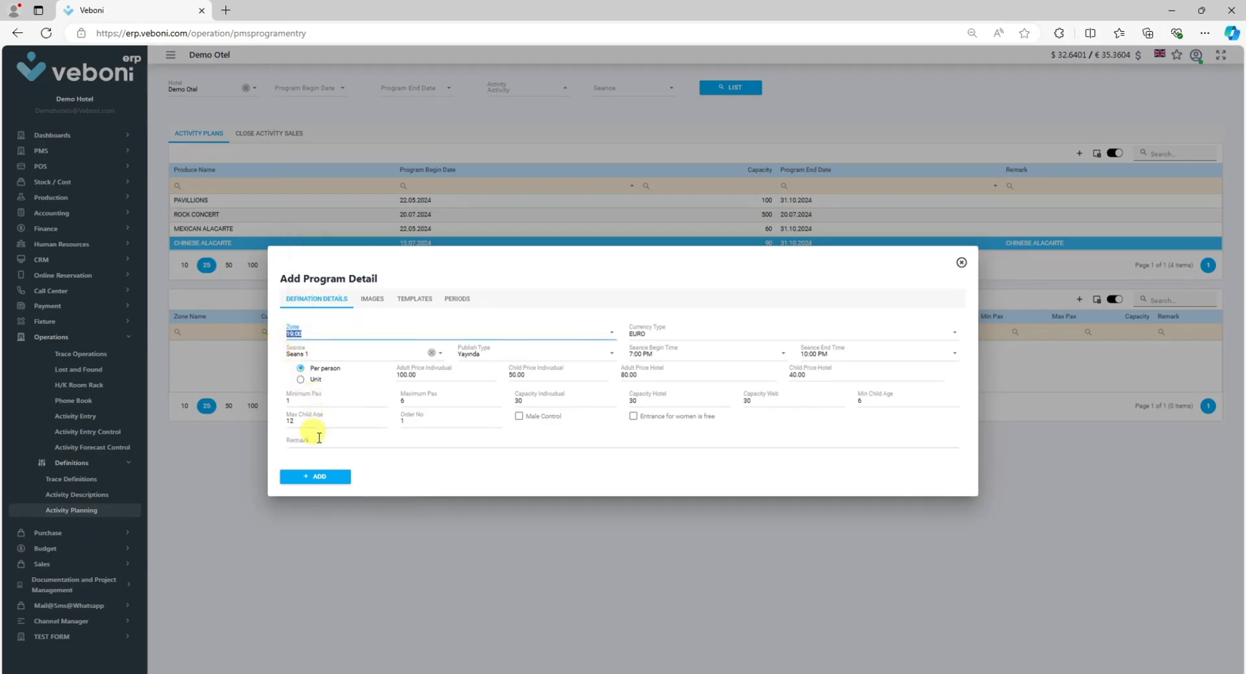
click(319, 437)
text(19:00)
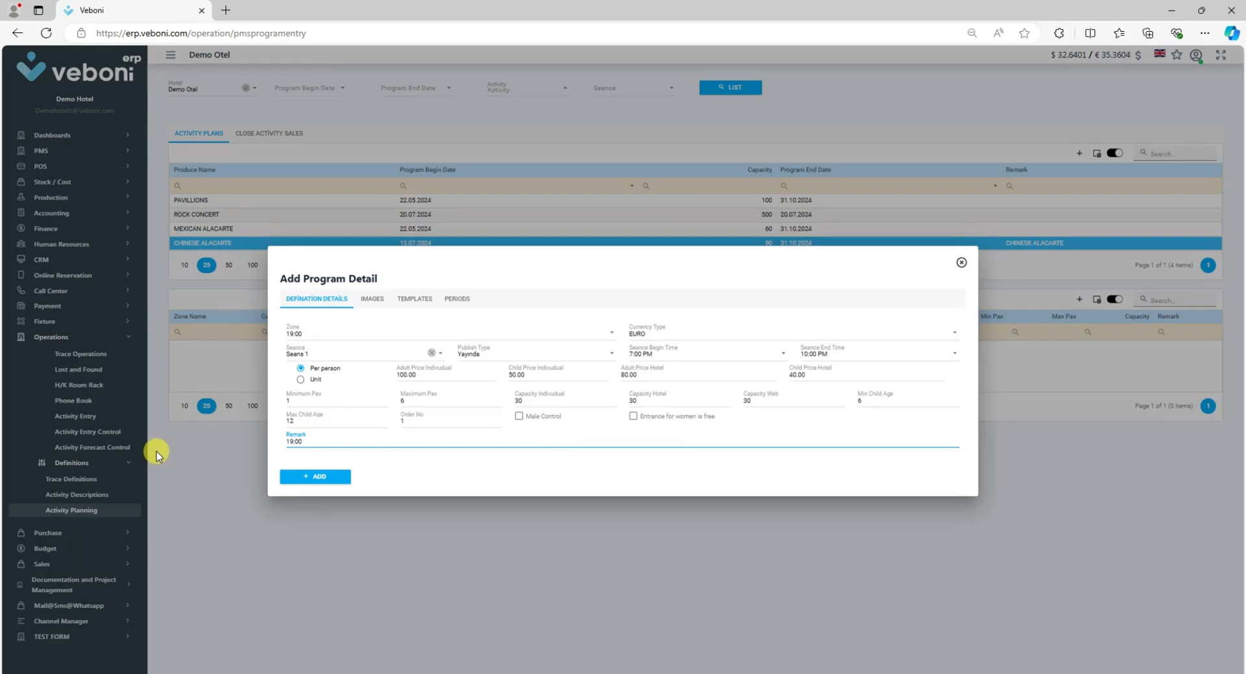
Review the program detail's image upload, language templates and periods sections.
click(373, 299)
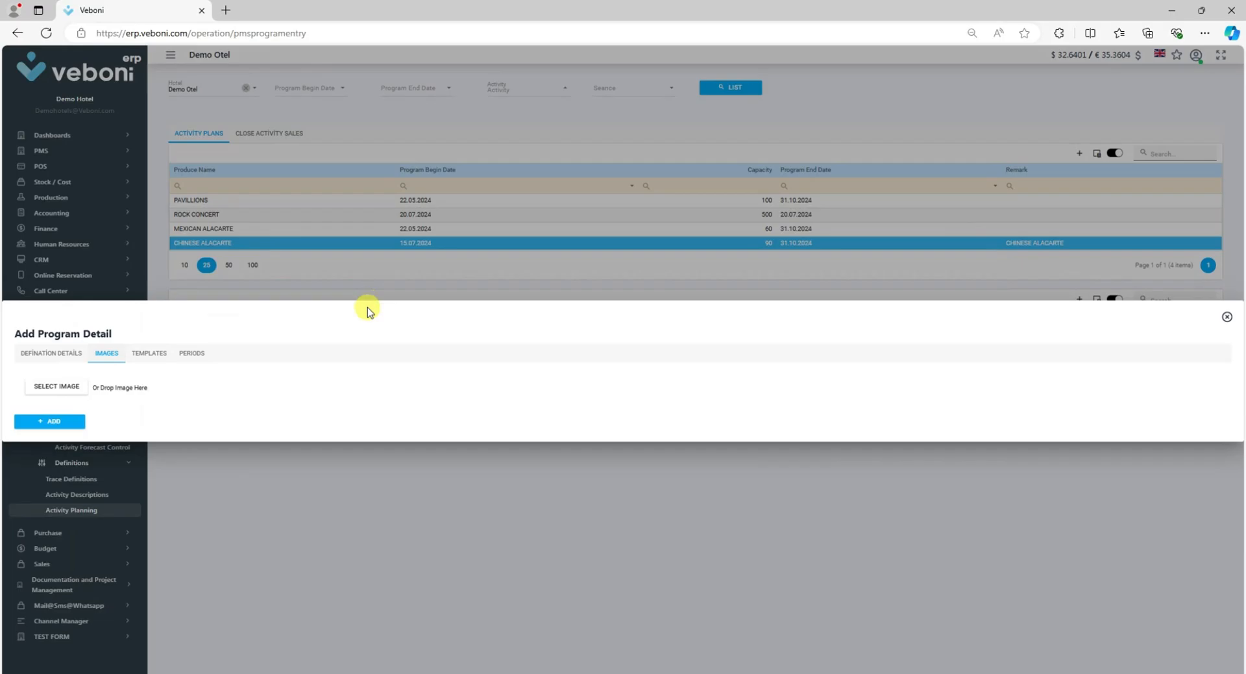
click(150, 355)
click(516, 281)
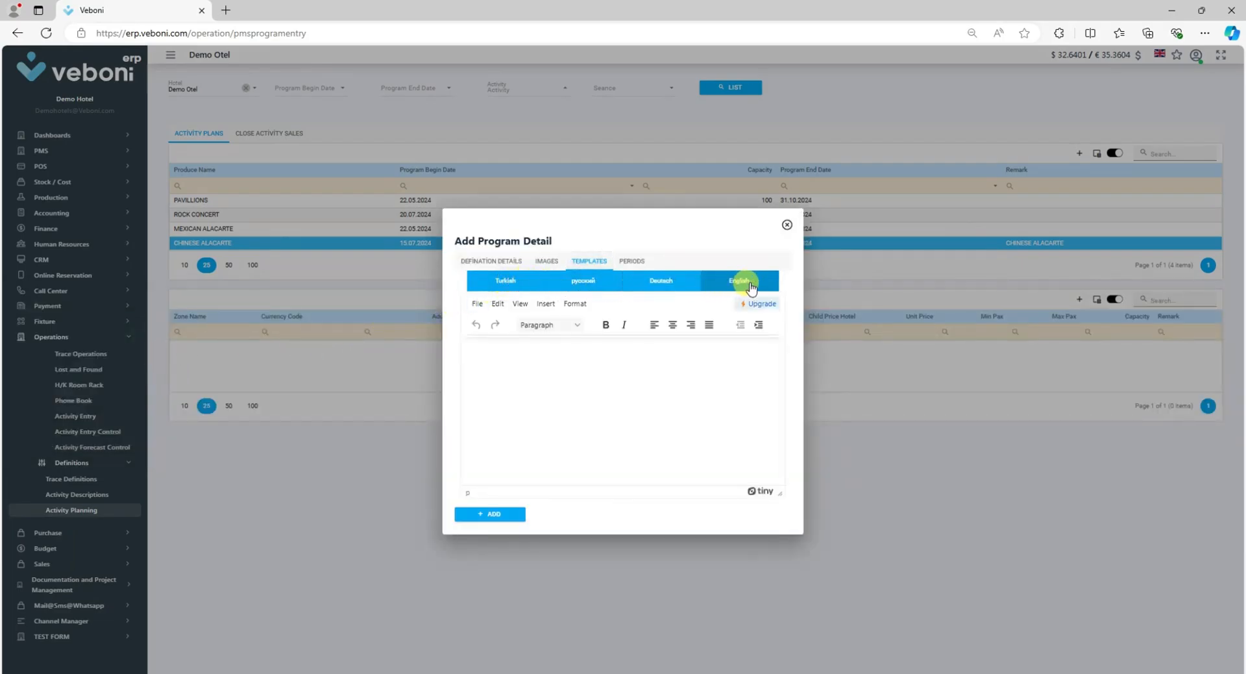
click(566, 284)
click(521, 284)
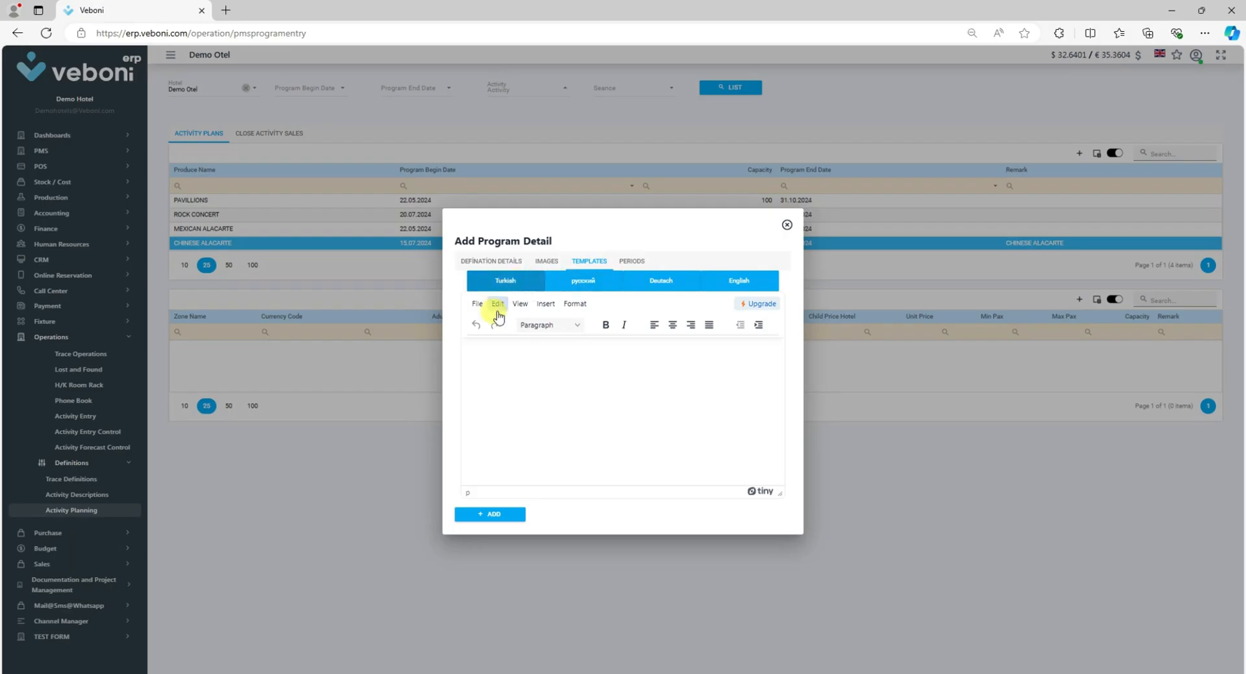
click(631, 261)
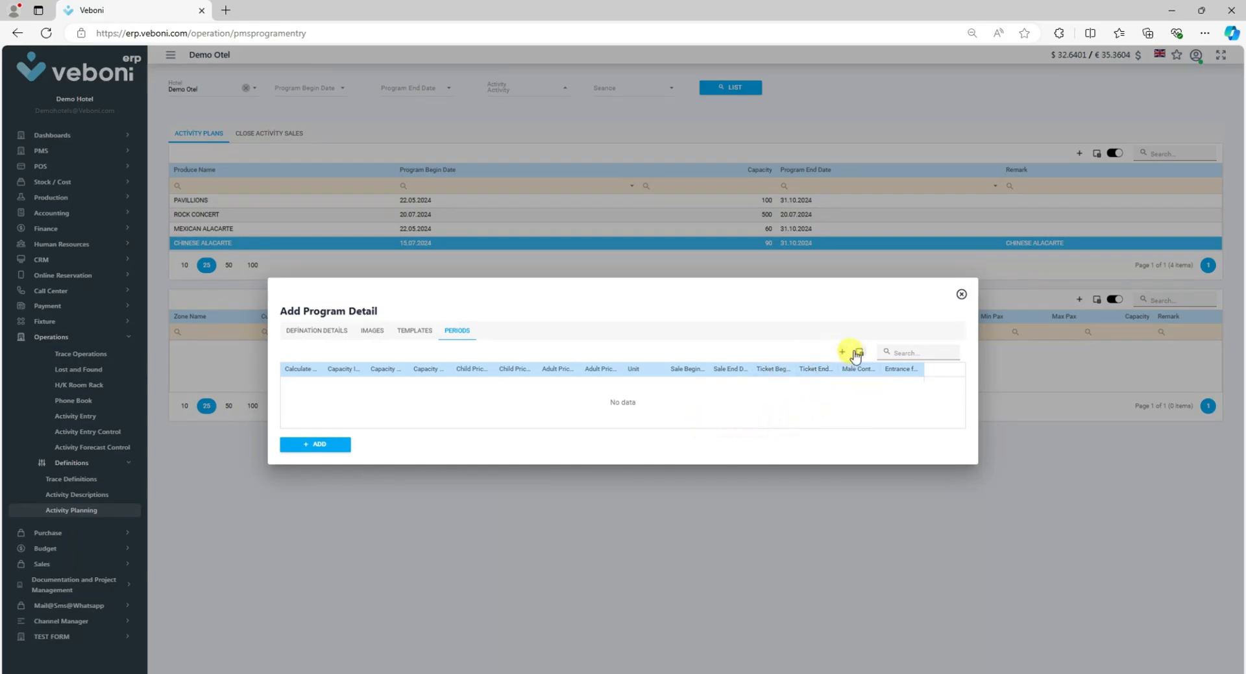
Return to the definition details, add the 19:00 program detail and acknowledge the message.
click(318, 330)
click(315, 469)
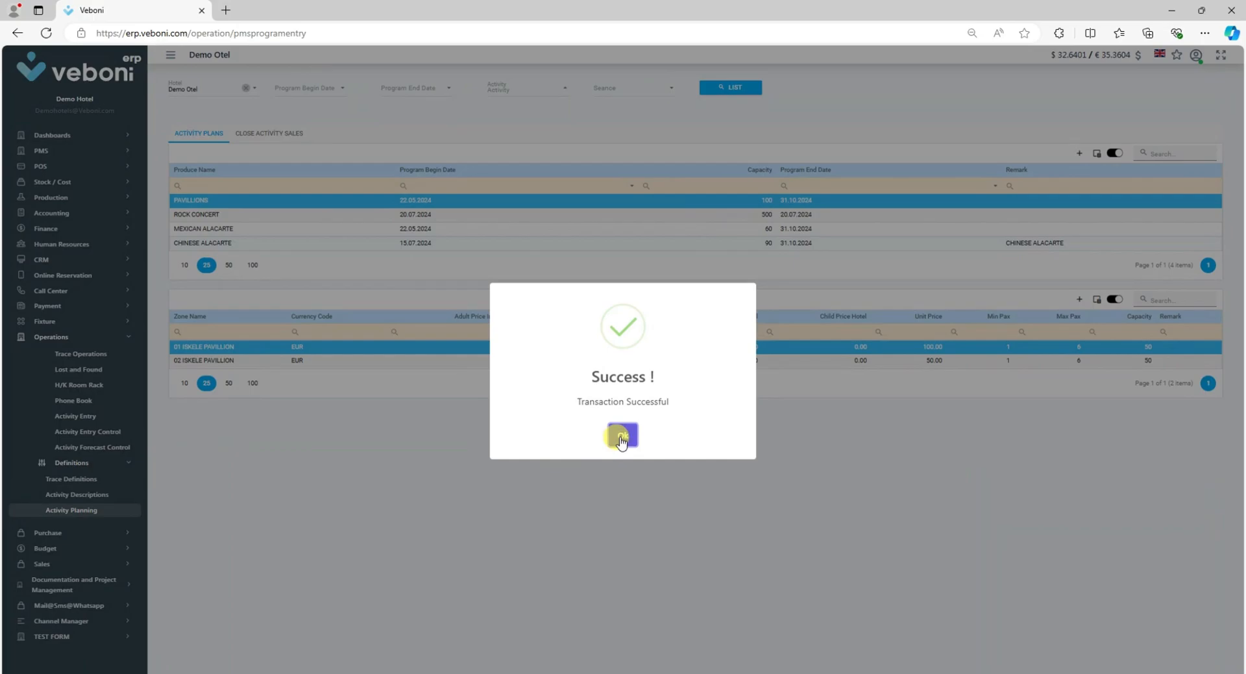
click(621, 436)
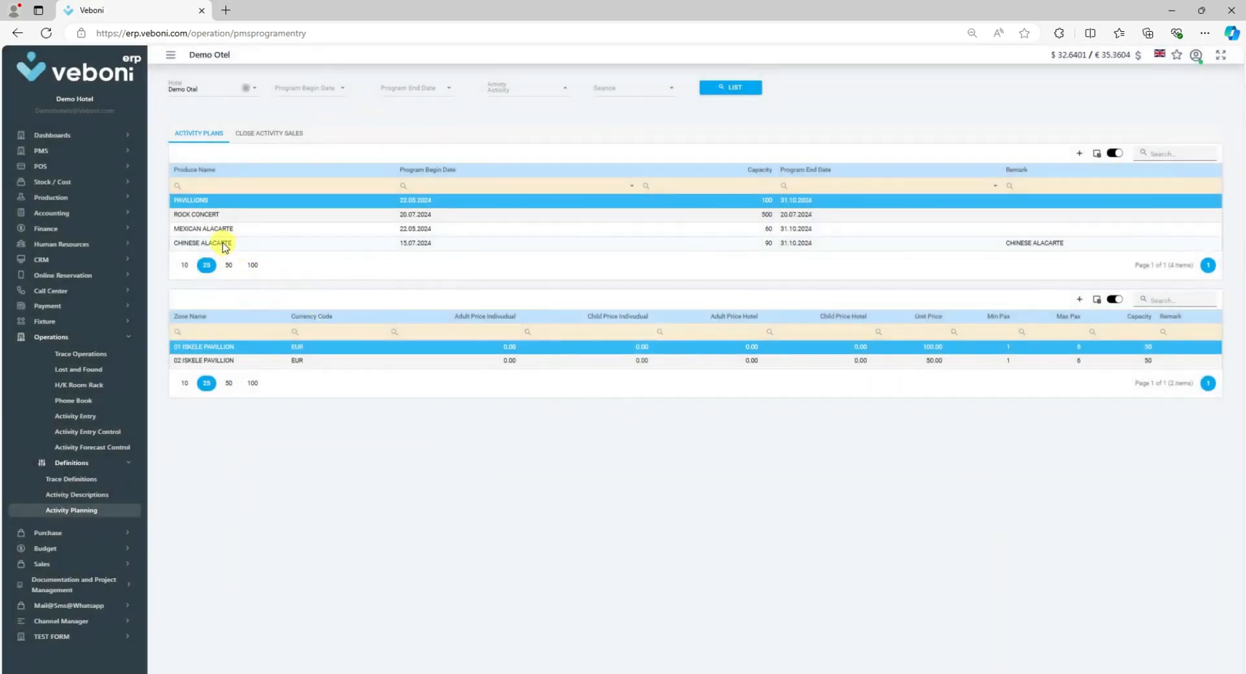
Start another program detail for the CHINESE ALACARTE plan with zone 19:30 and seance Seans 2.
click(223, 244)
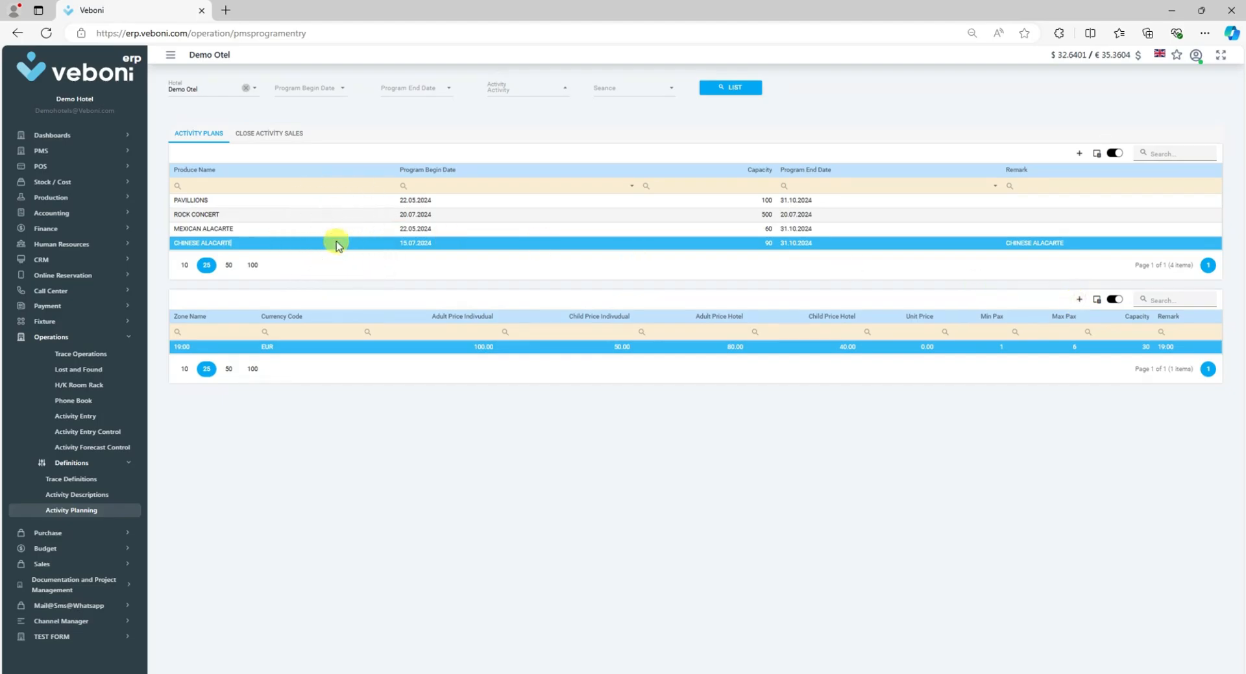
click(1079, 300)
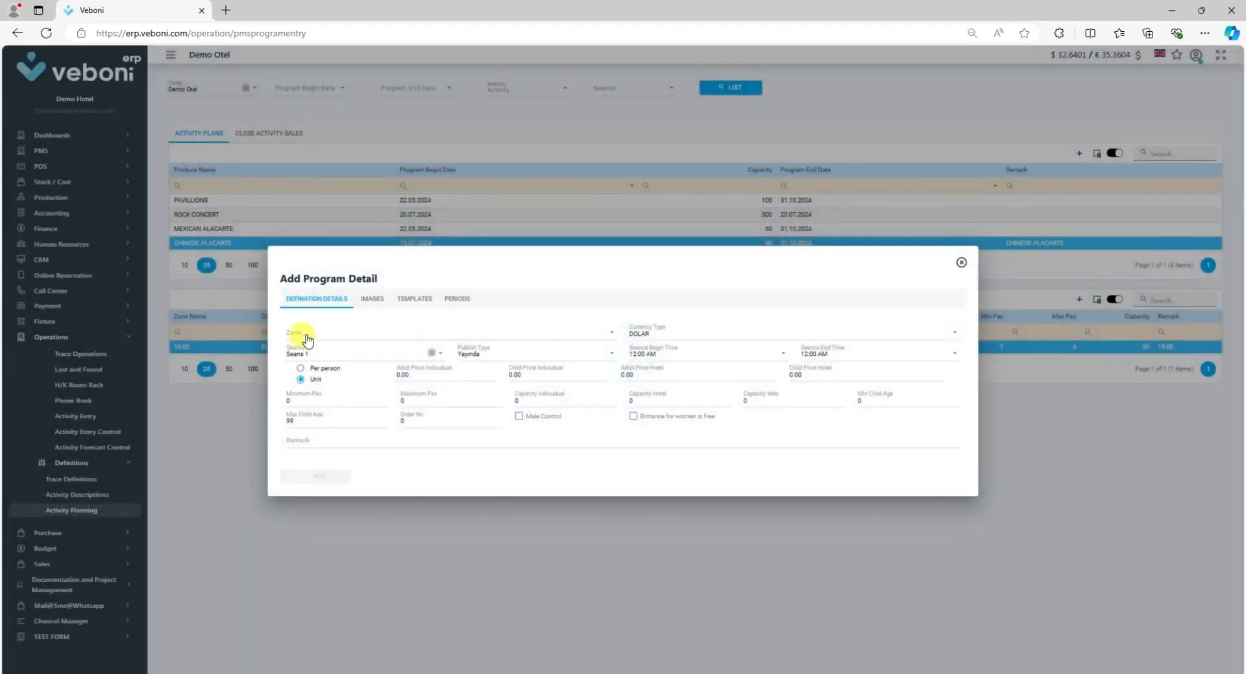
click(308, 339)
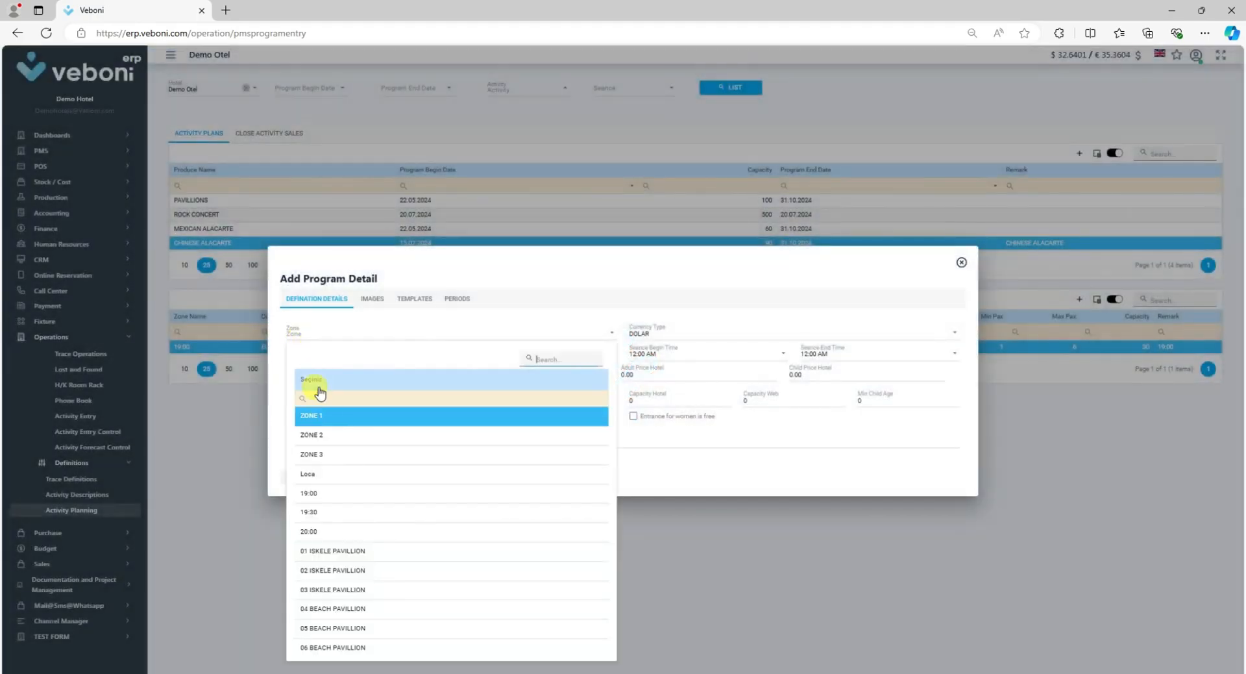
click(312, 513)
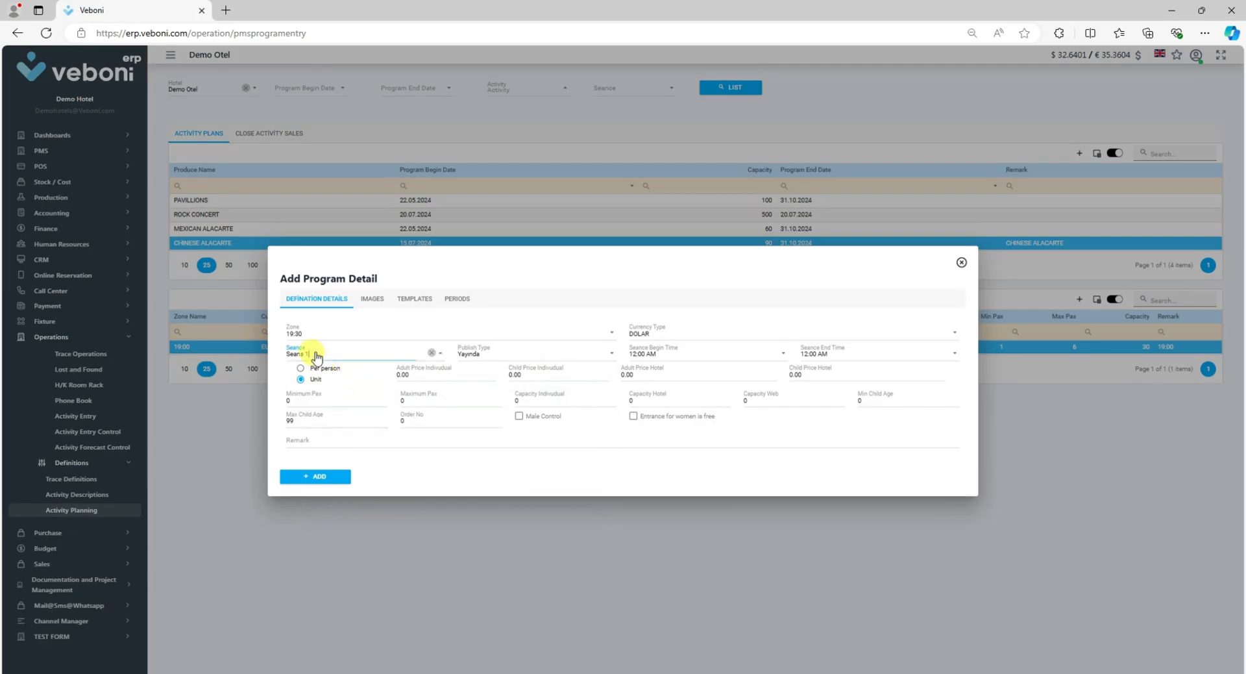
click(306, 353)
click(316, 391)
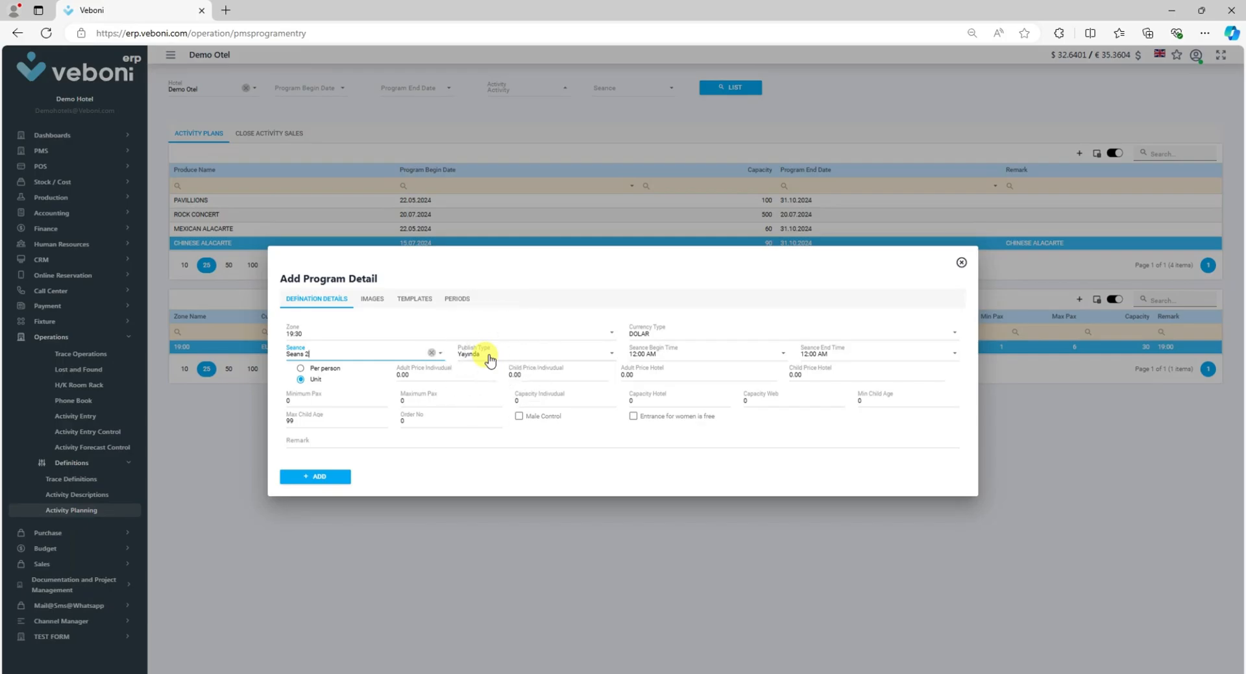
Set the new detail's currency type to EURO and its seance times to 7:30 PM begin and 10:00 PM end.
click(641, 339)
click(645, 430)
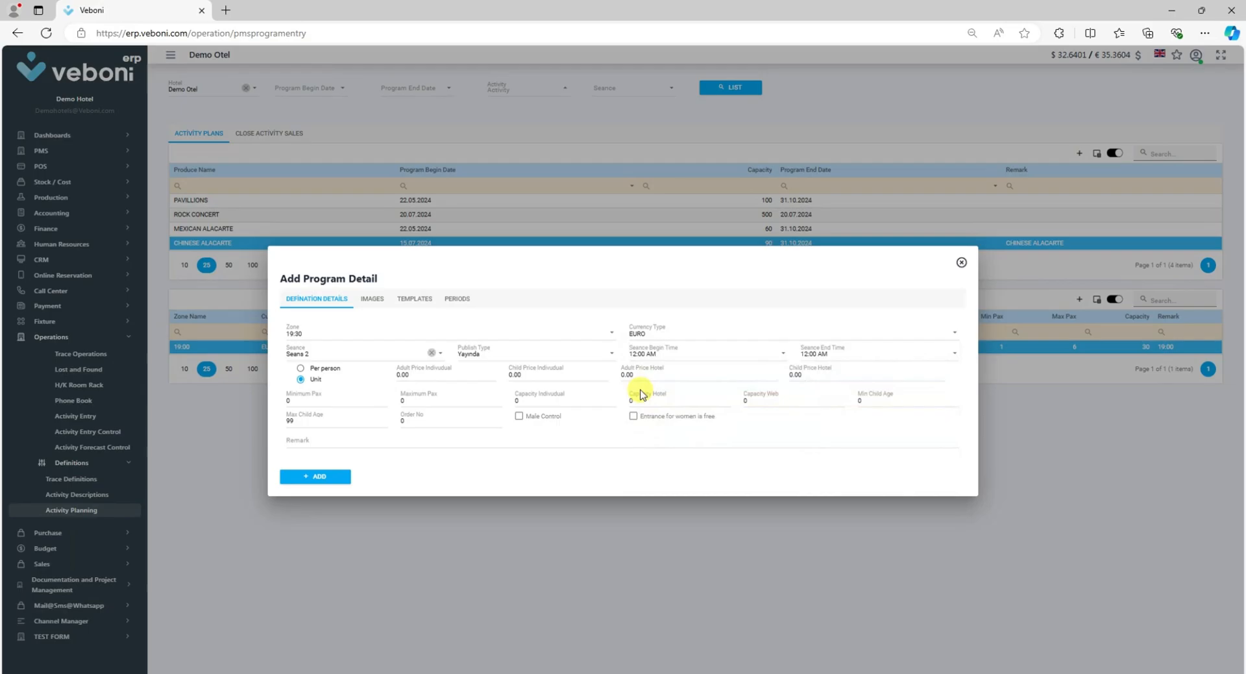
click(634, 354)
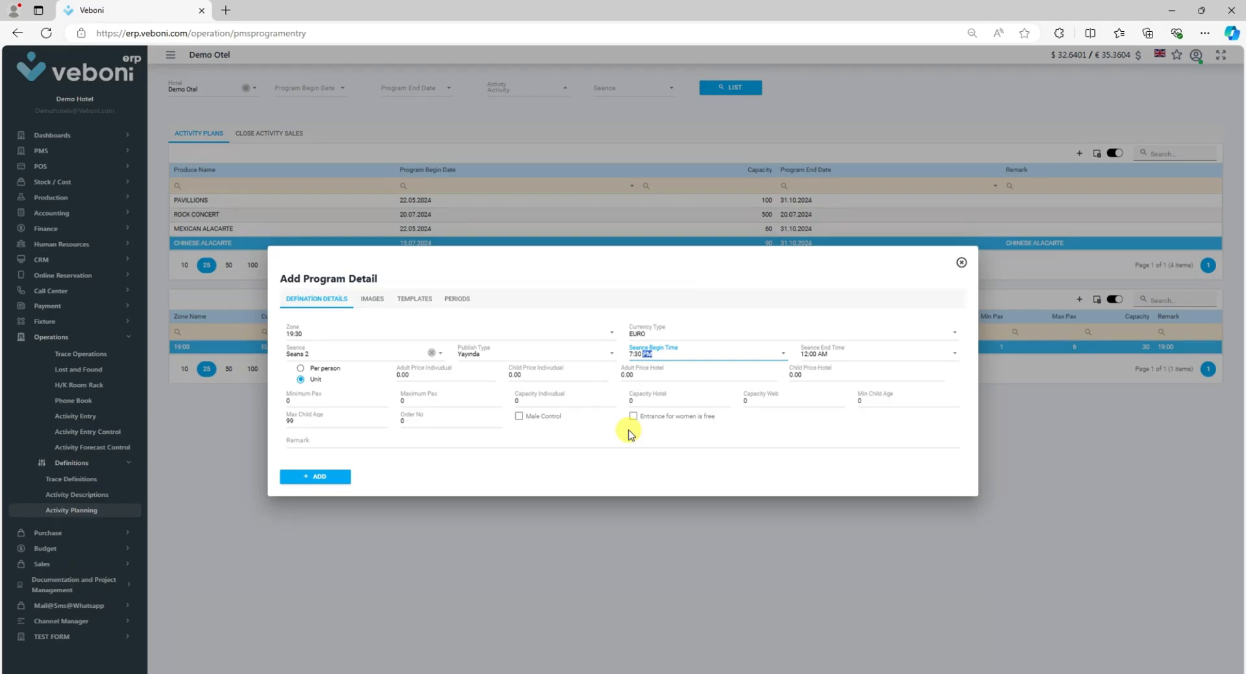
key(Tab)
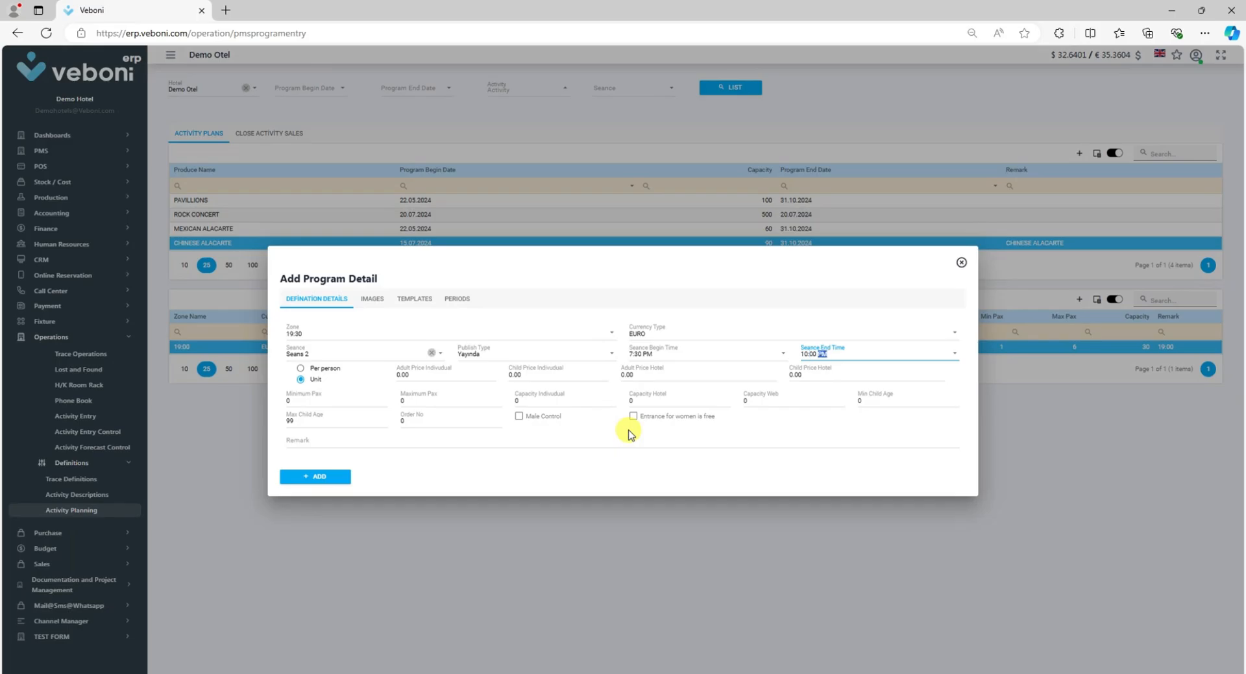
key(Tab)
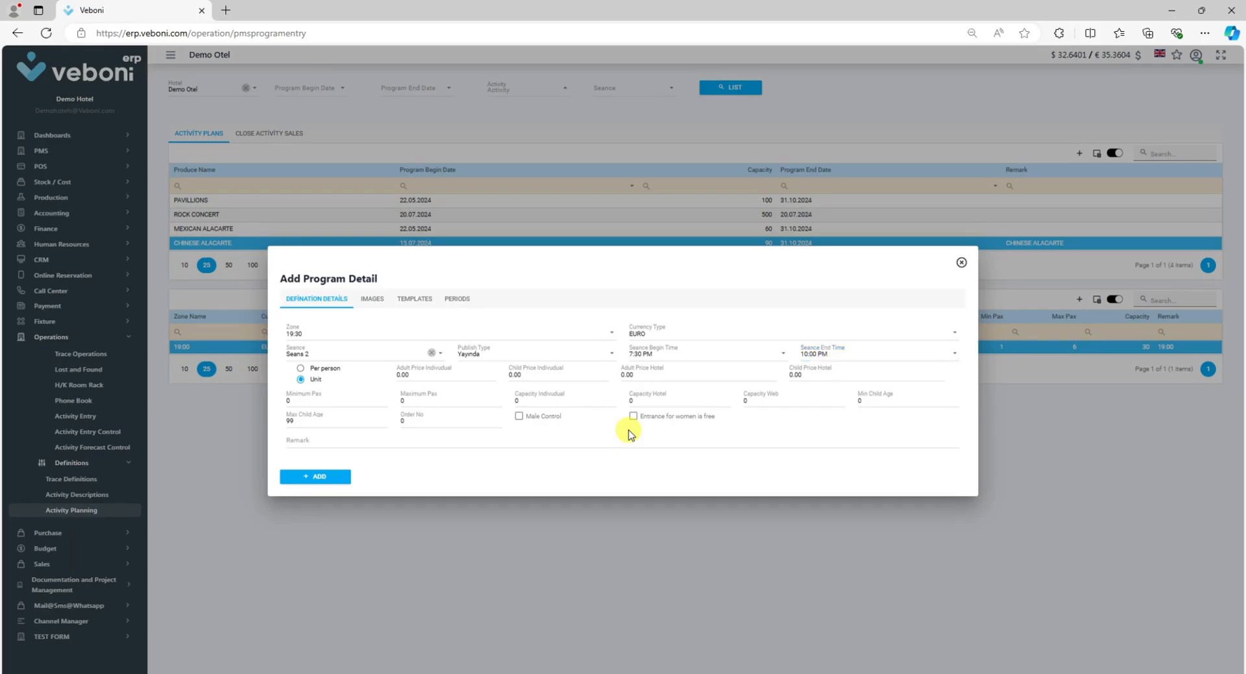
Price the 19:30 detail by Unit at 500, with a minimum pax of 1 and a maximum pax of 6.
click(300, 379)
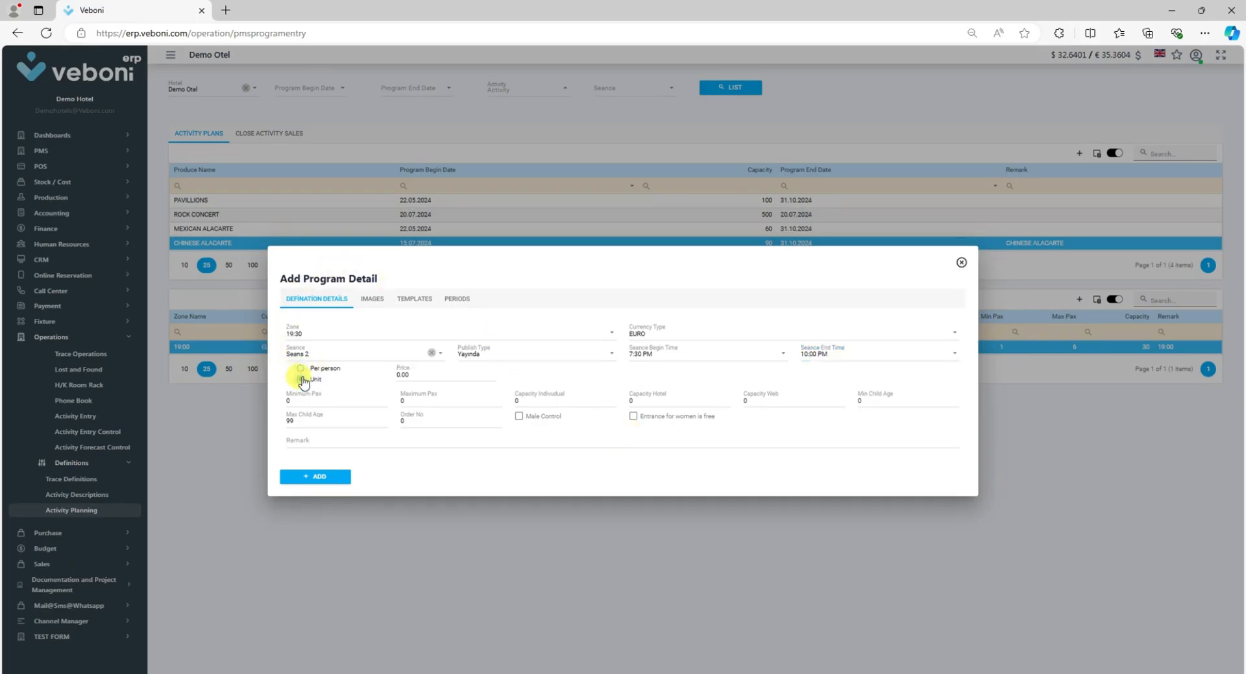
click(411, 377)
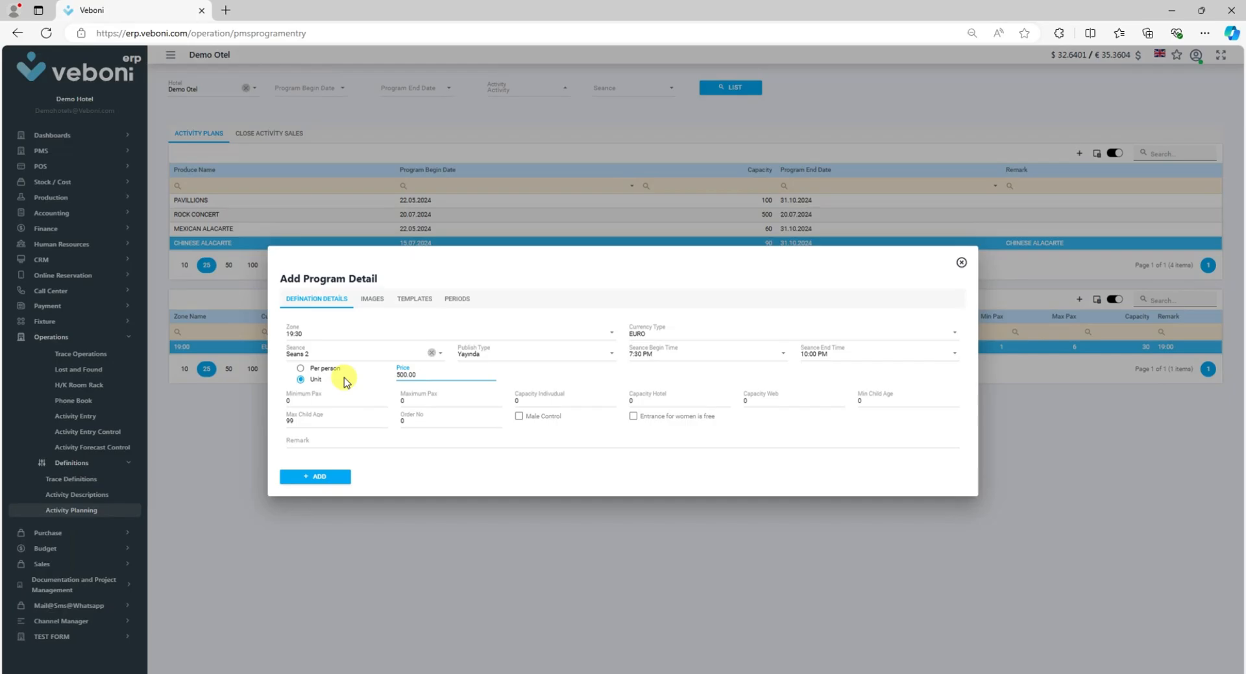
key(Tab)
key(Tab)
text(6)
key(Tab)
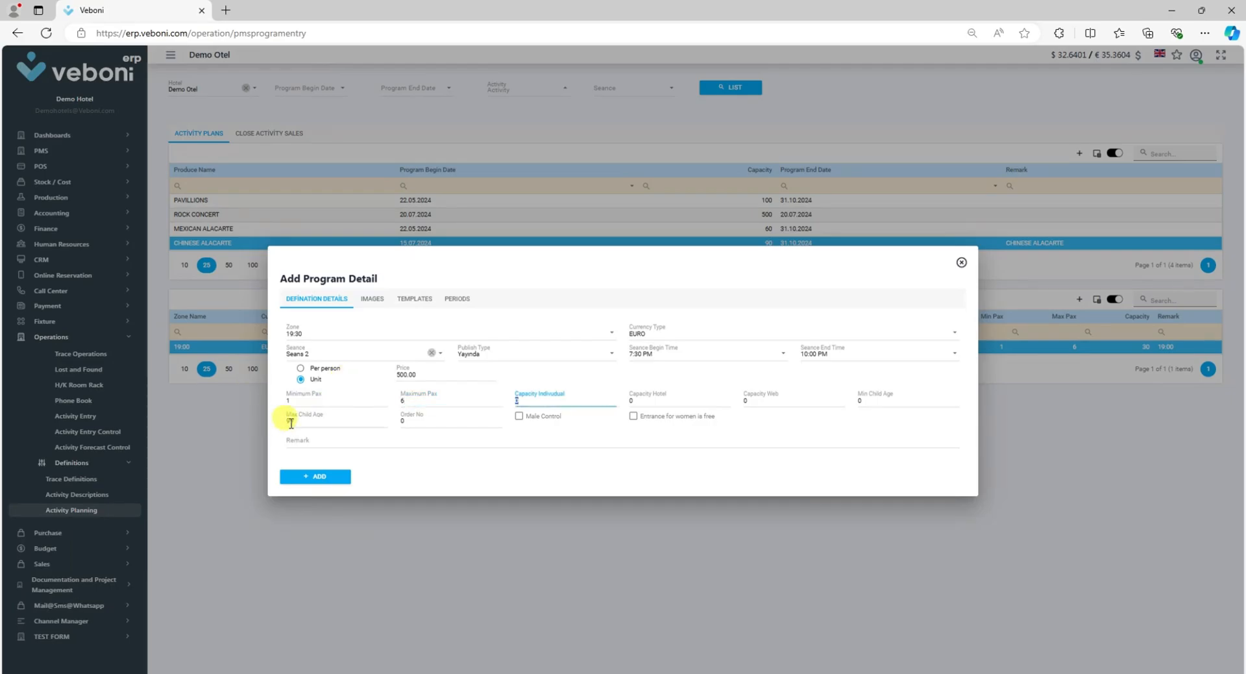
click(301, 402)
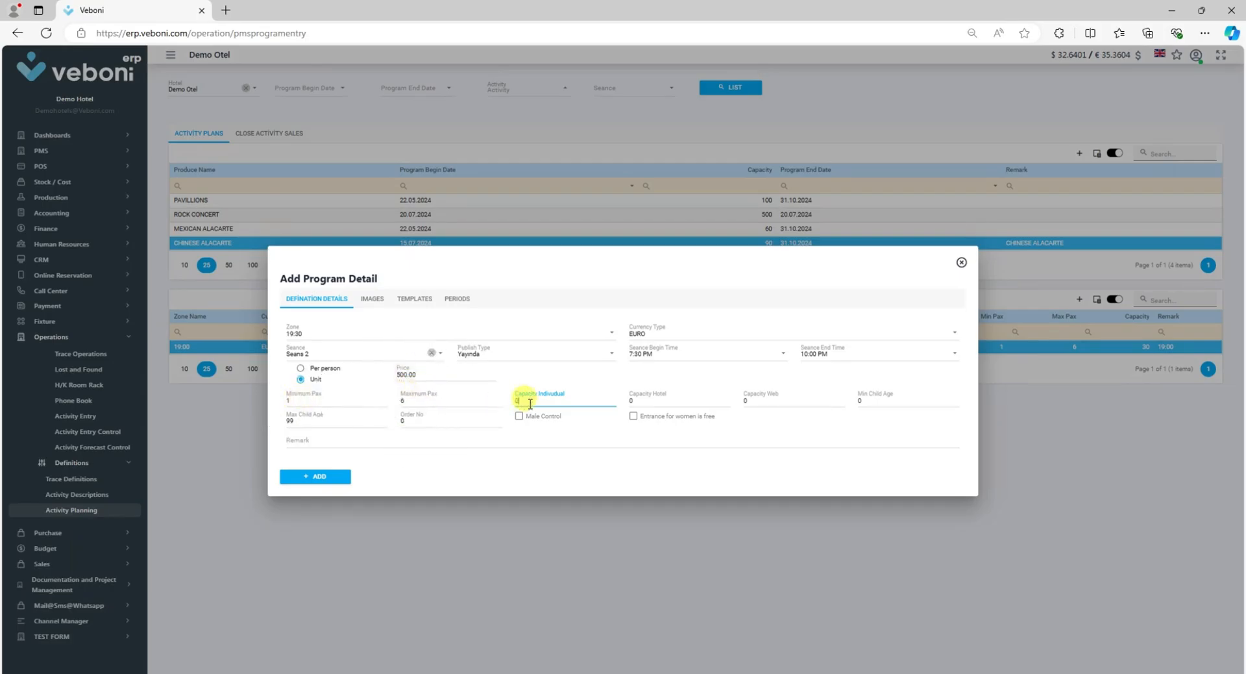
Set the 19:30 detail's individual, hotel and web capacities to 30 each.
drag(531, 404, 514, 400)
text(30)
key(Tab)
key(Tab)
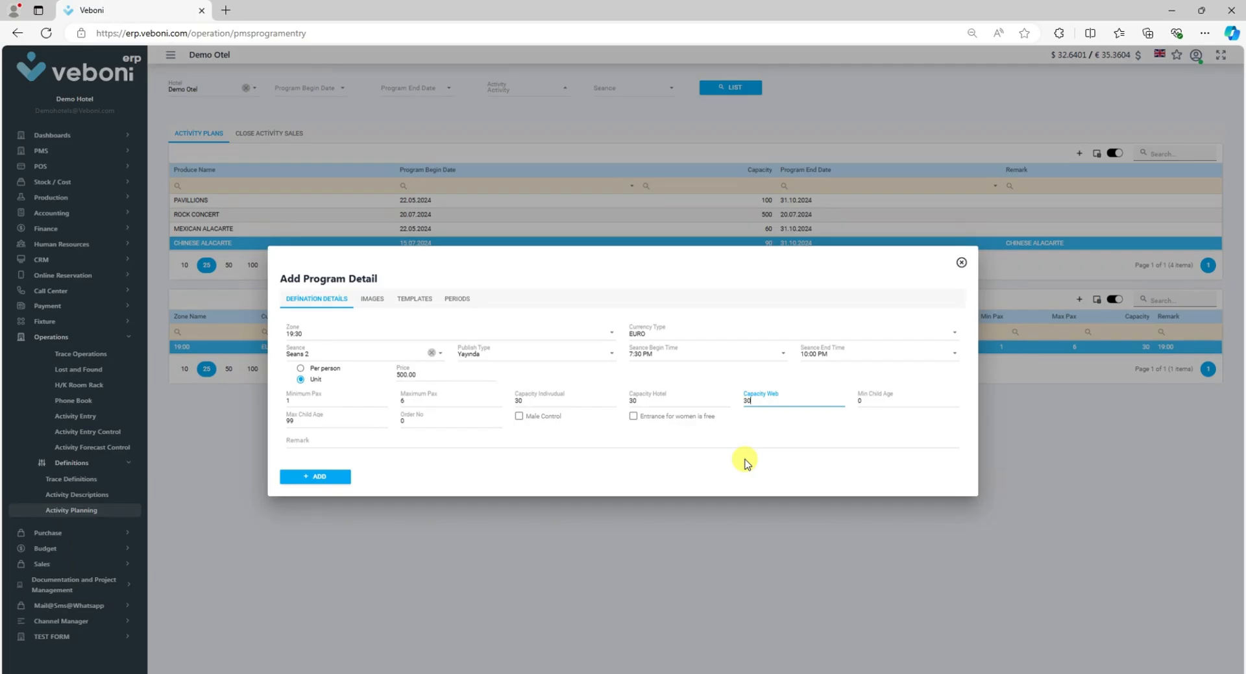
Set the 19:30 detail's minimum child age to 6, maximum child age to 12 and order number to 2.
click(858, 399)
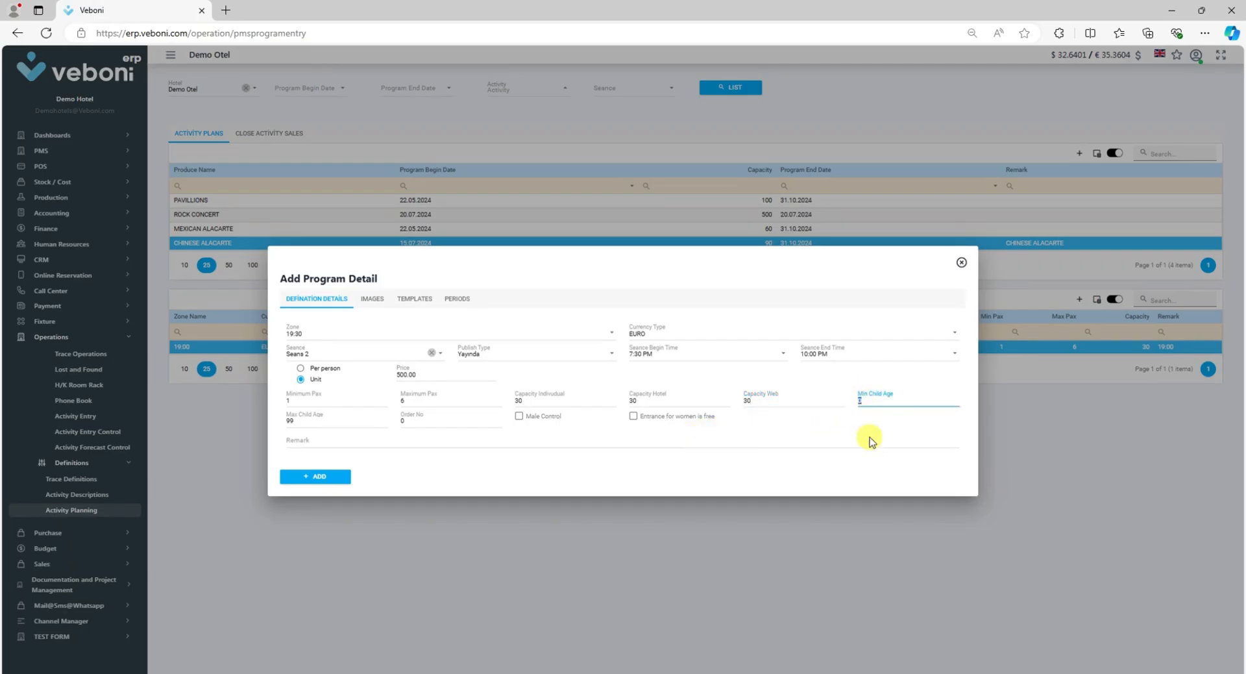
key(Tab)
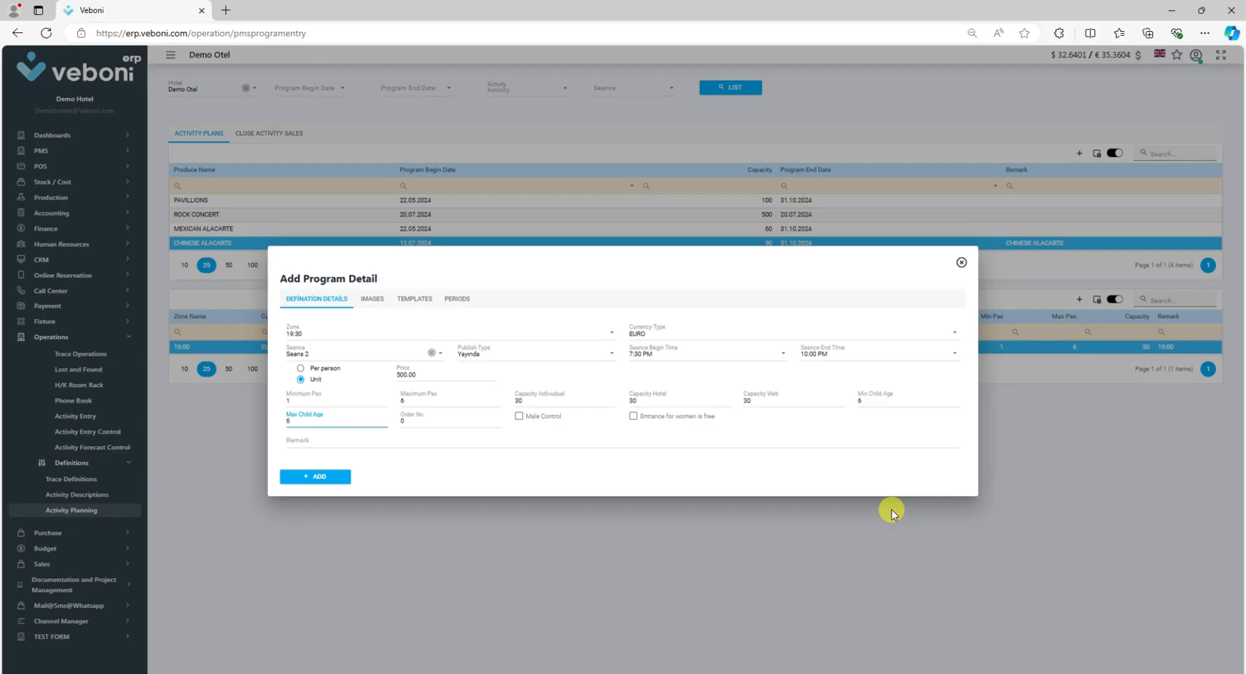
key(Tab)
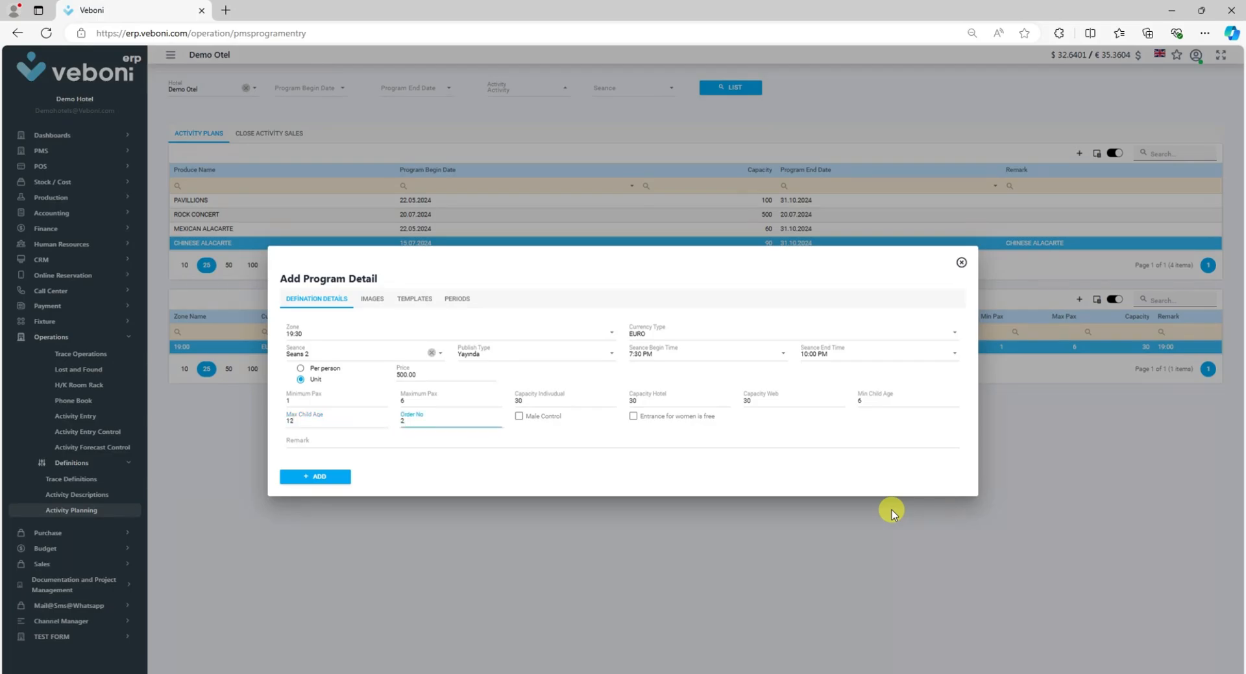
text(2)
key(Tab)
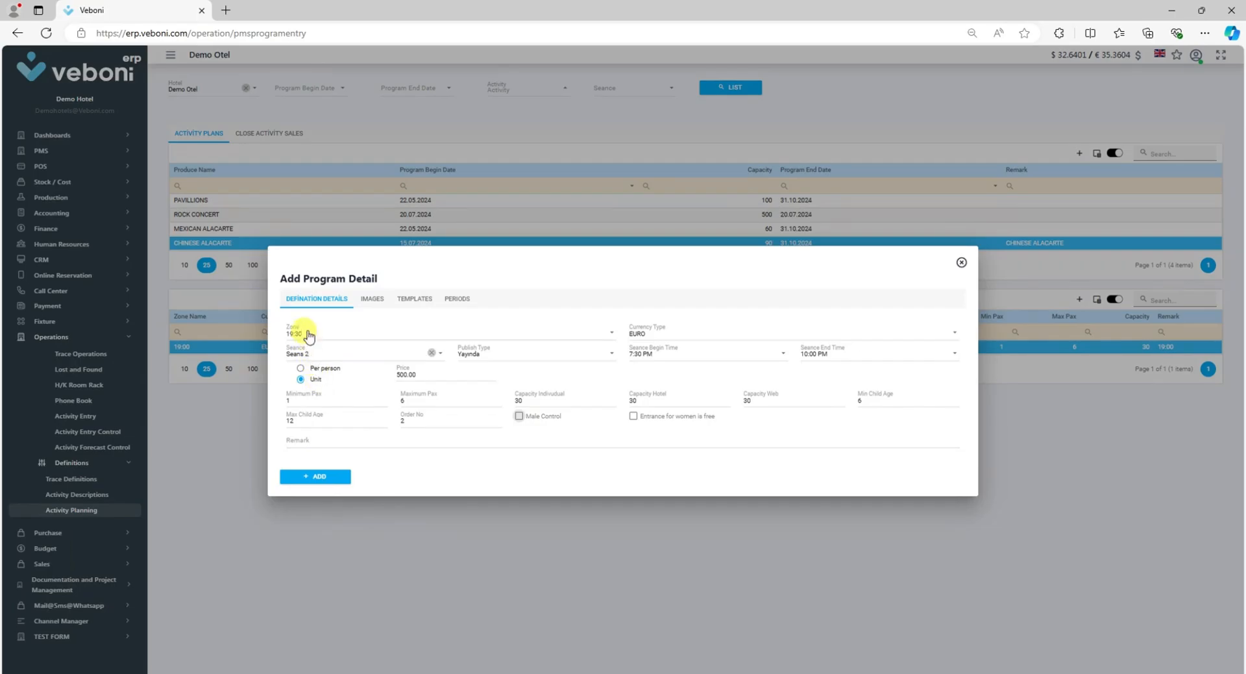
Enter the remark 19:30 and add the detail to the CHINESE ALACARTE plan.
click(335, 440)
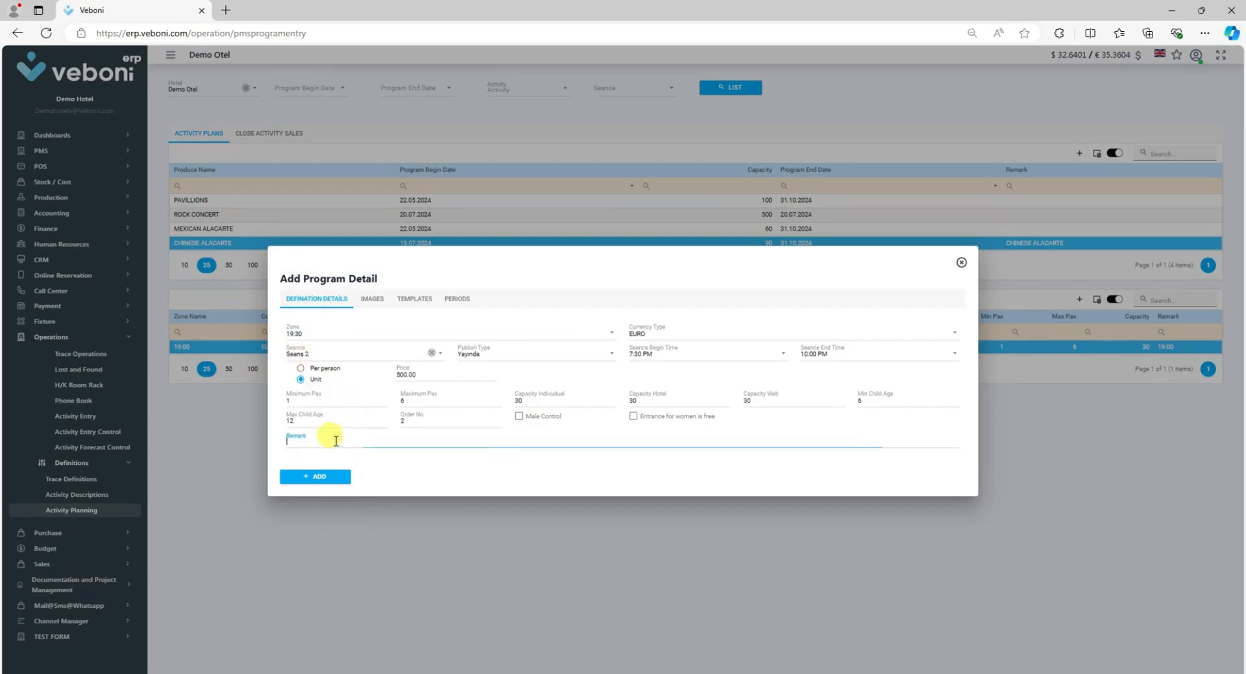
click(315, 475)
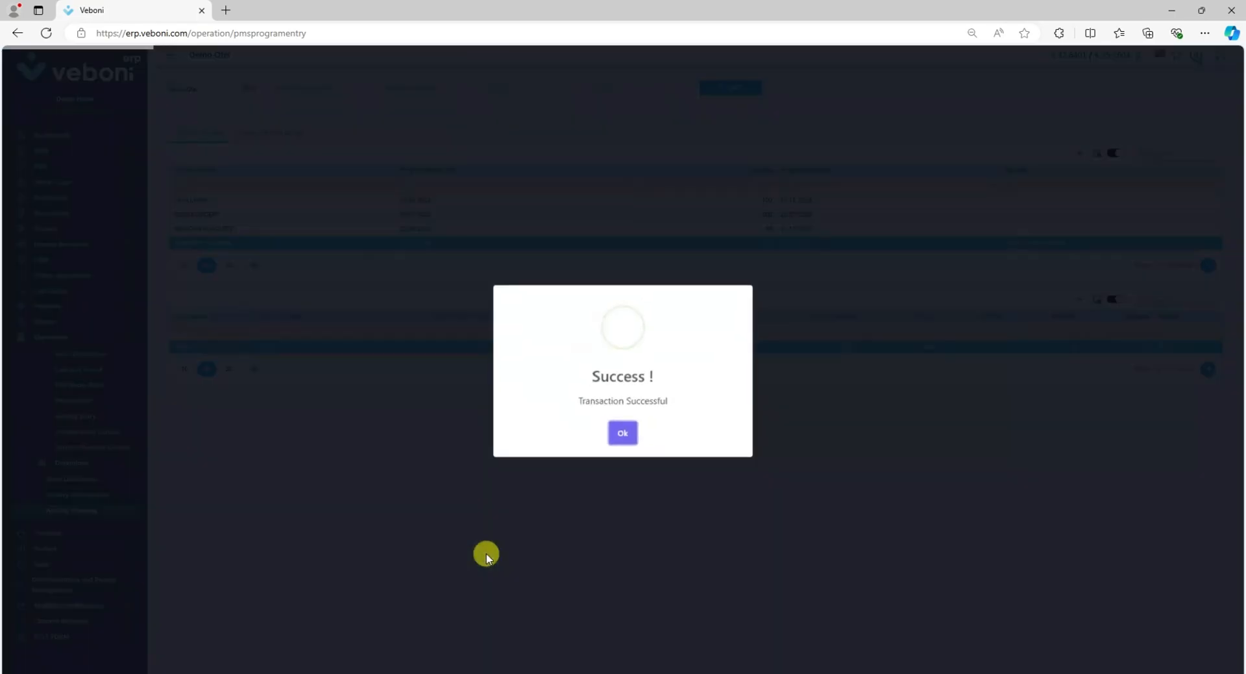
click(620, 432)
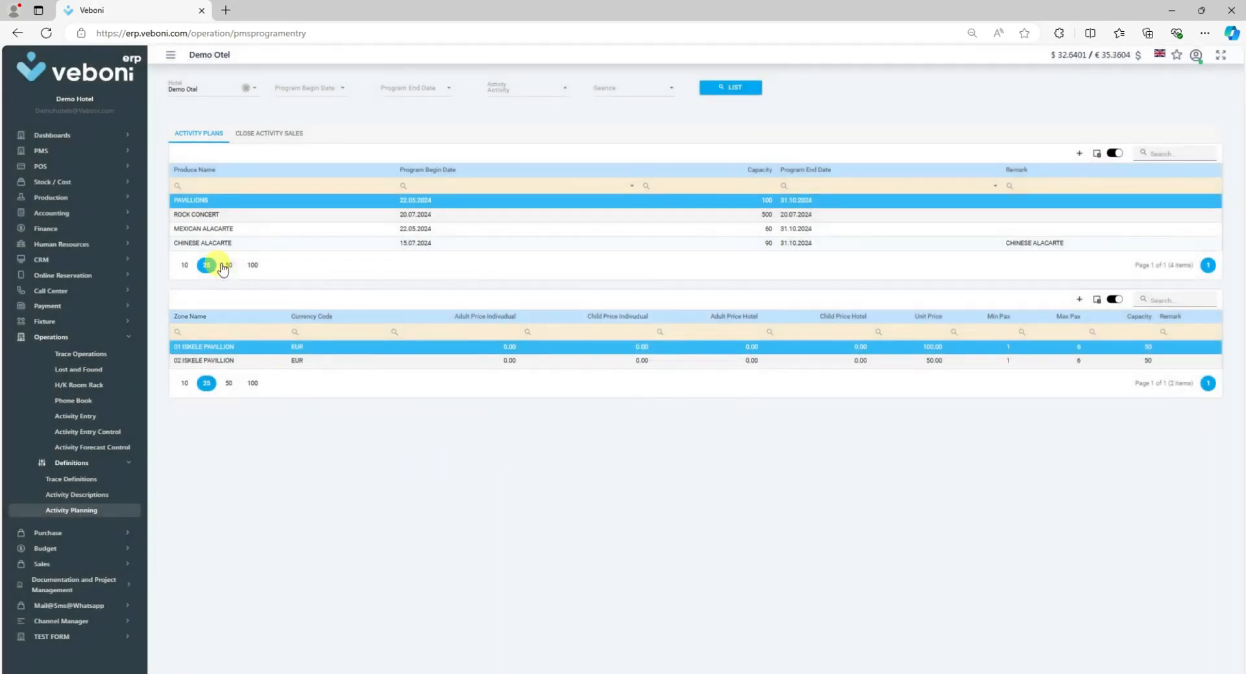
Display the CHINESE ALACARTE plan's program details and the actions available for its 19:00 detail.
click(208, 243)
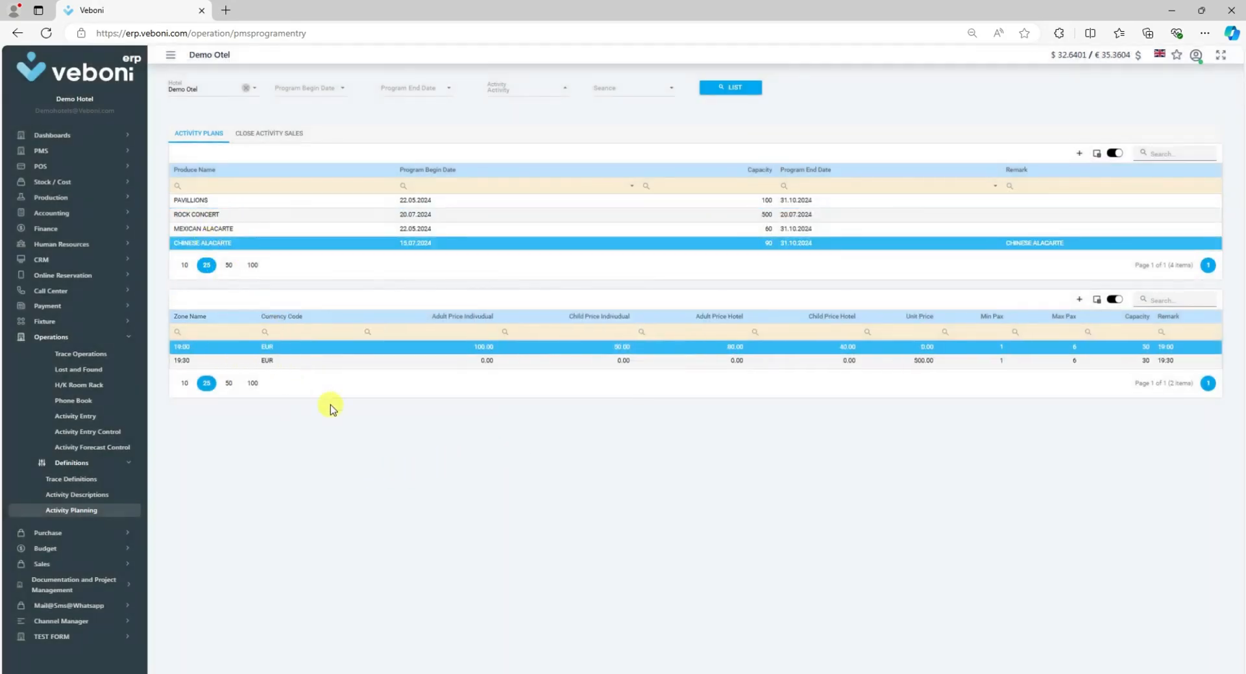
right_click(288, 349)
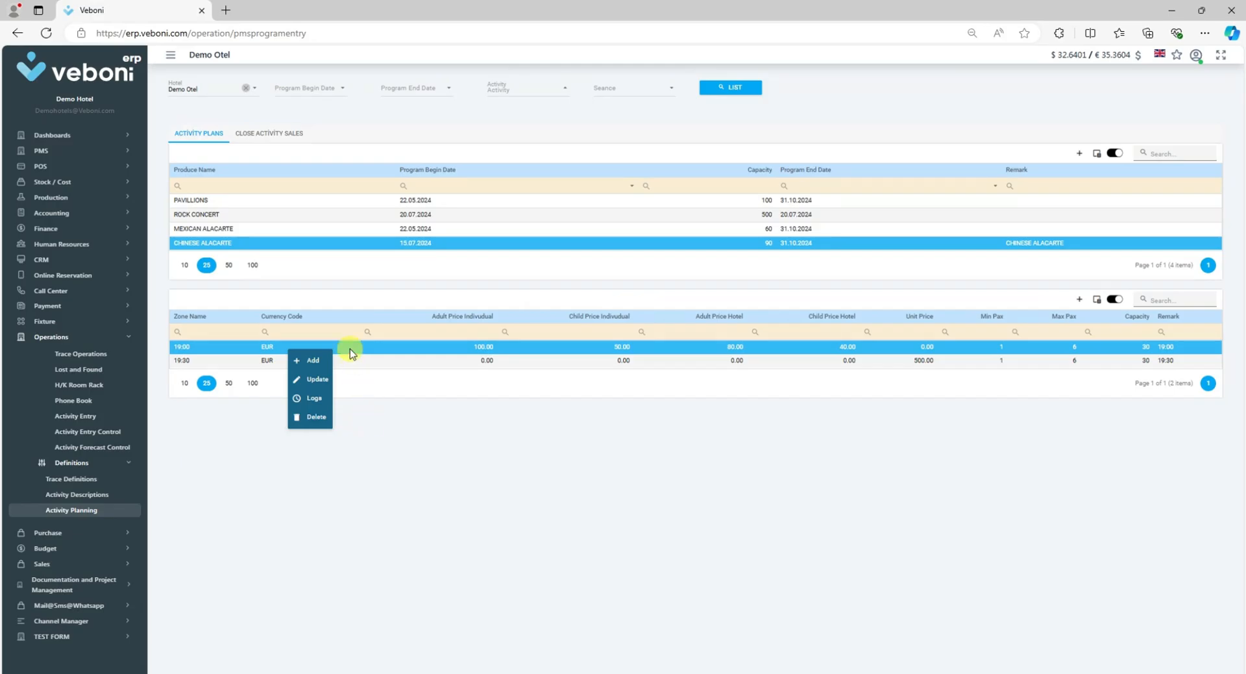
Filter the activity sales closing list by activity ME and open the actions for the 19.07.2024 MEXICAN ALACARTE 19:00 session.
click(264, 136)
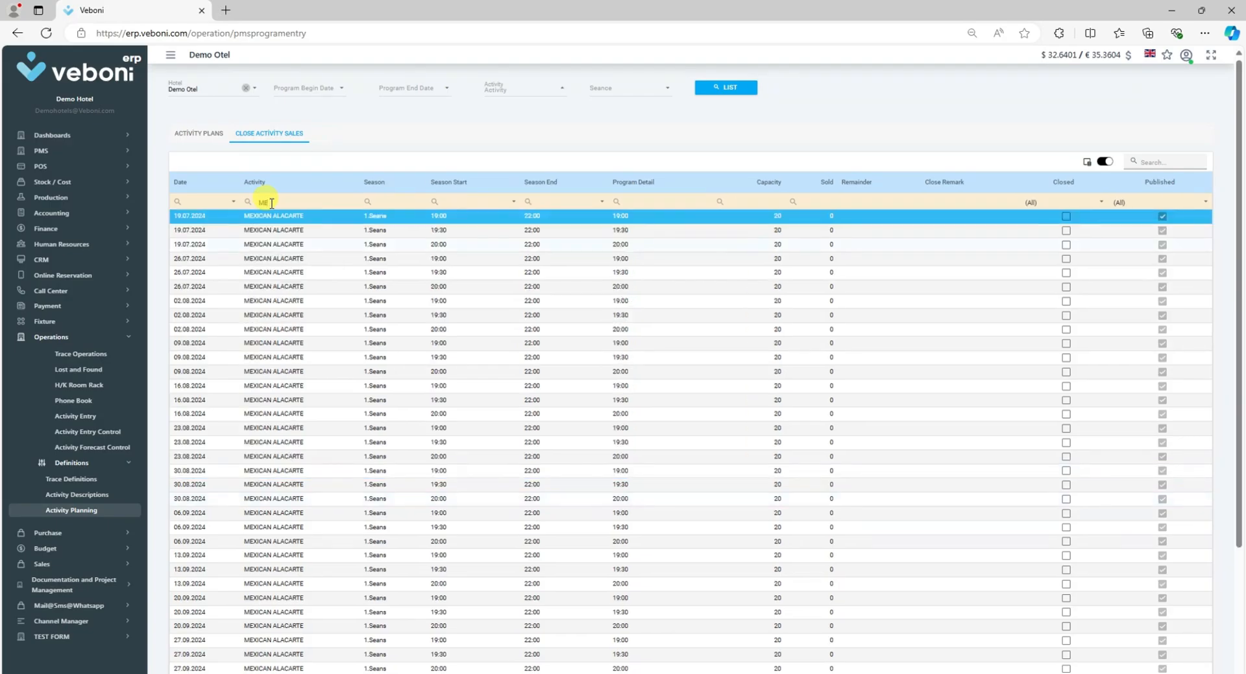
click(183, 216)
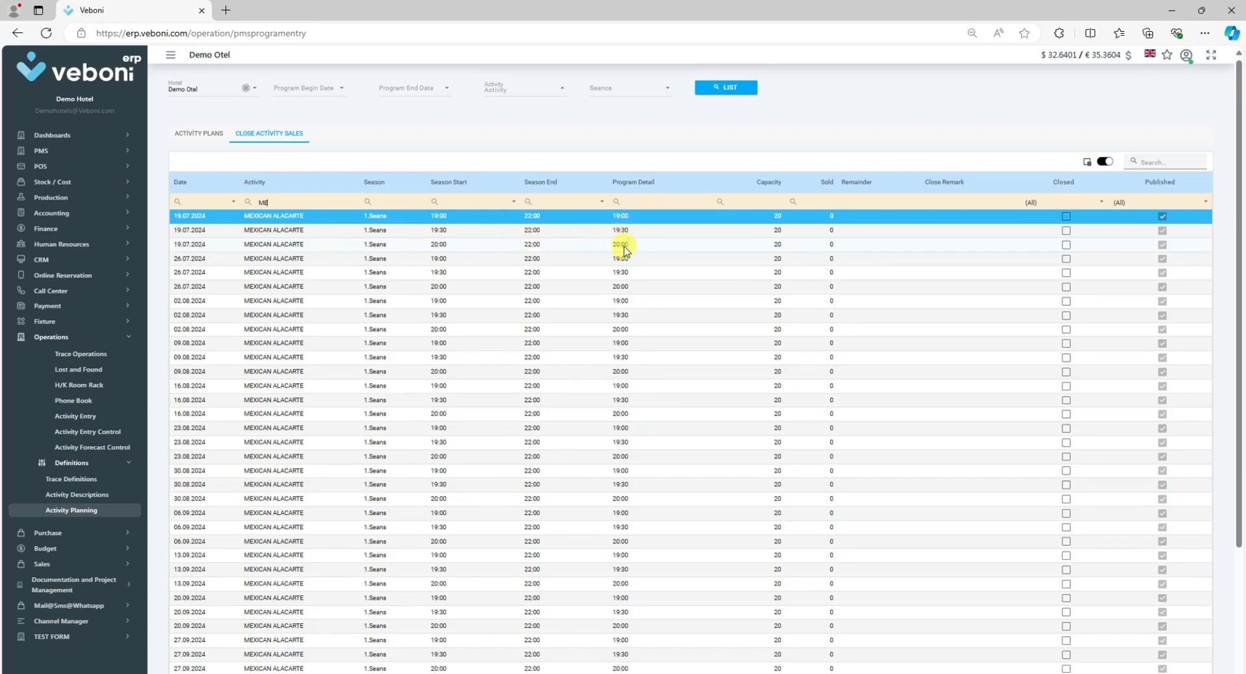
right_click(645, 217)
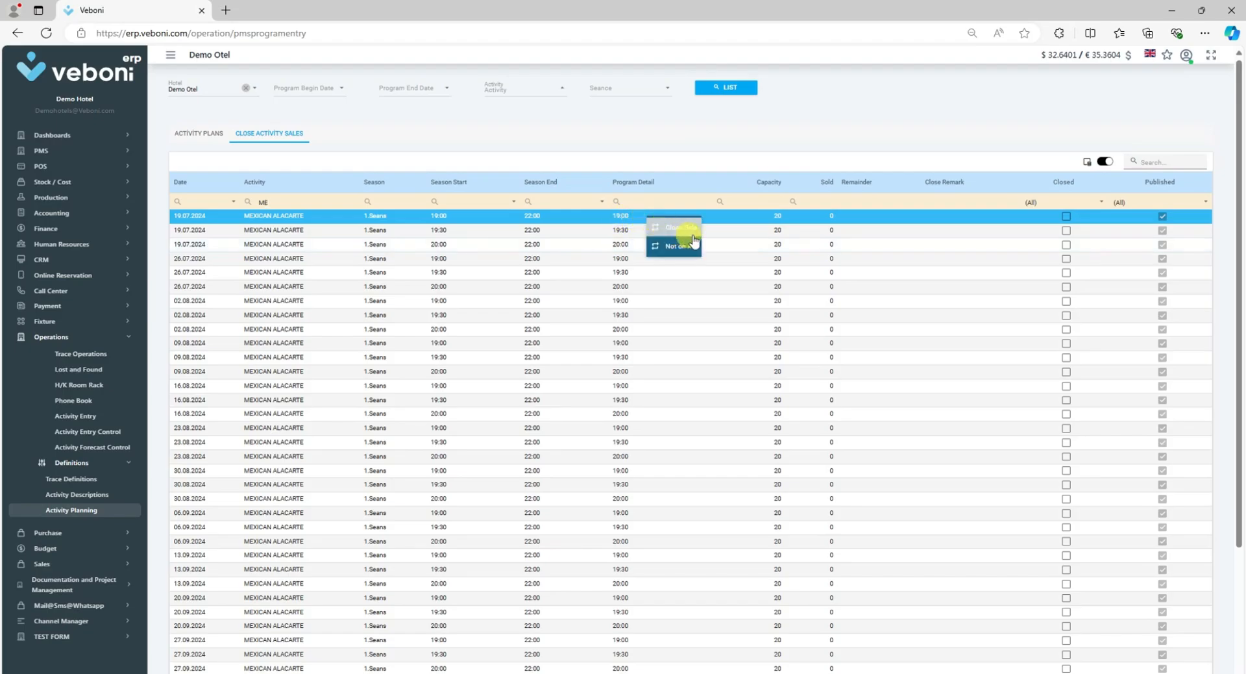